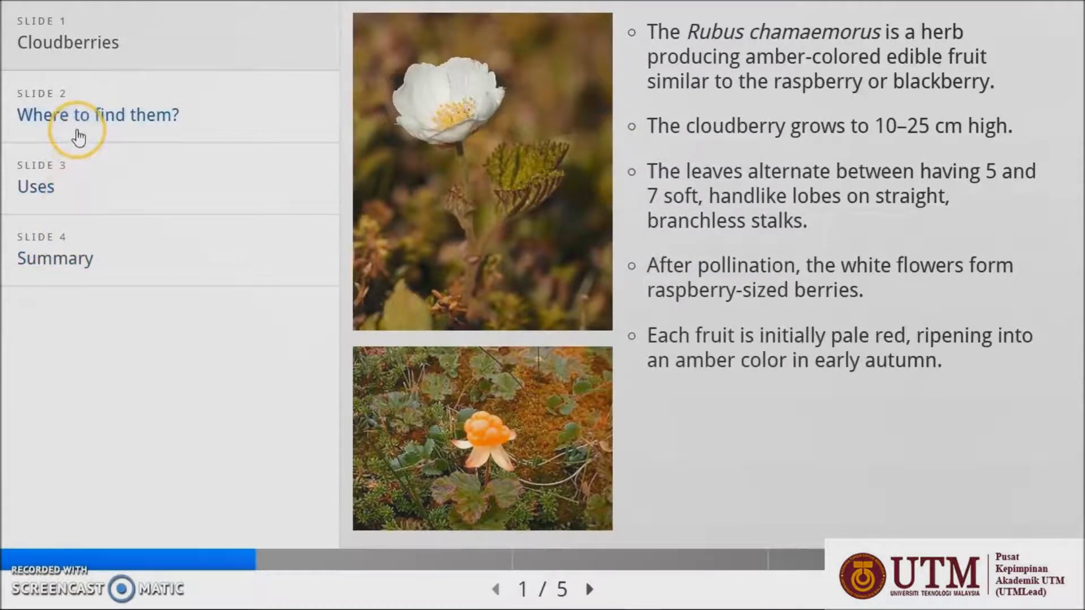
Page through 'Where to find them?' and 'Uses' to the Summary quiz, answering with the raspberries statement
left_click(77, 131)
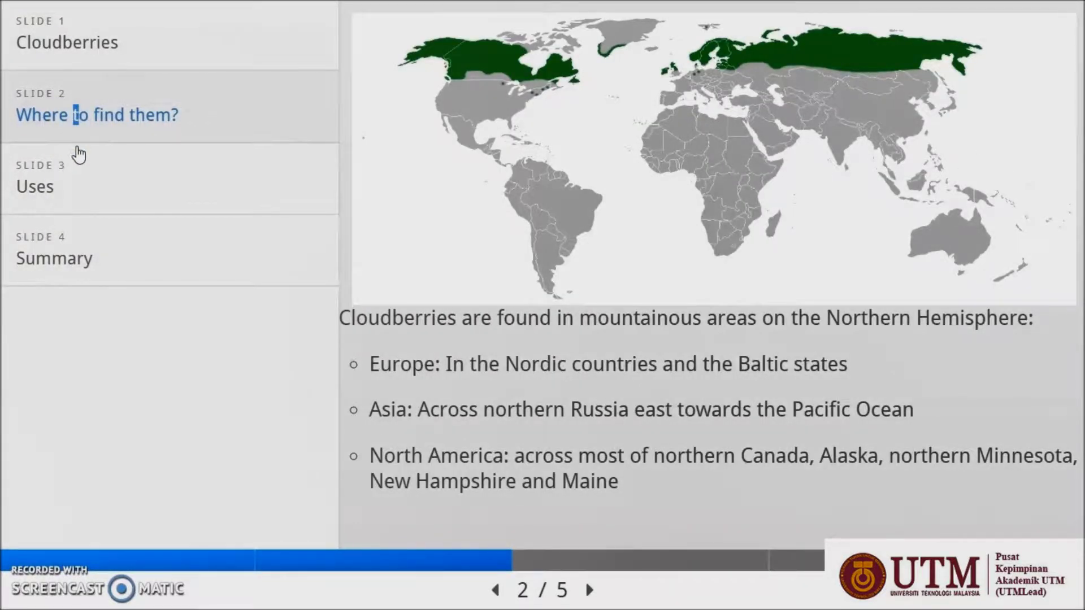
left_click(76, 175)
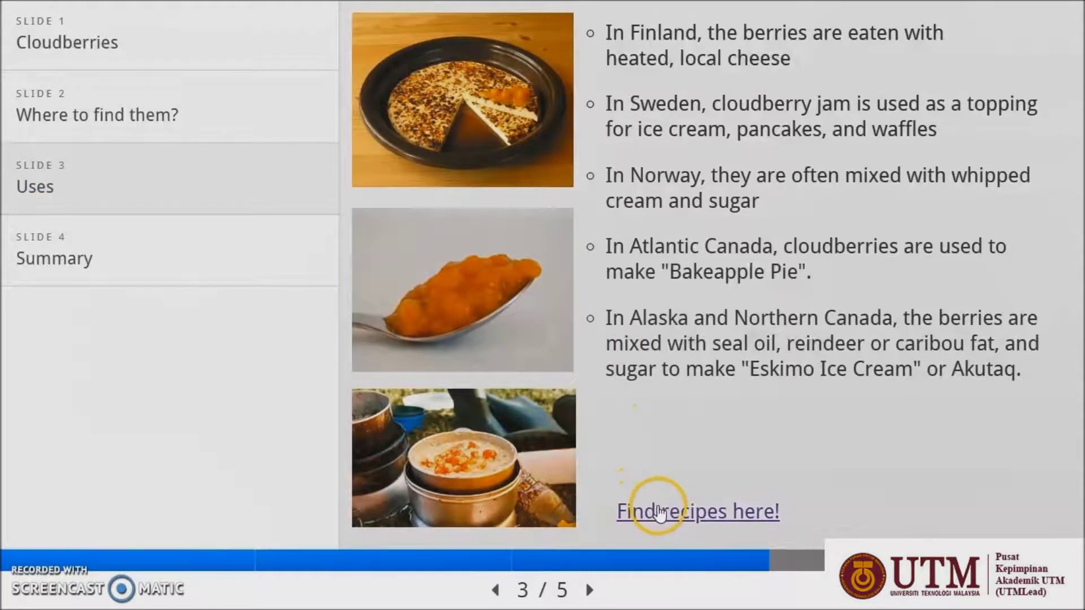
left_click(186, 262)
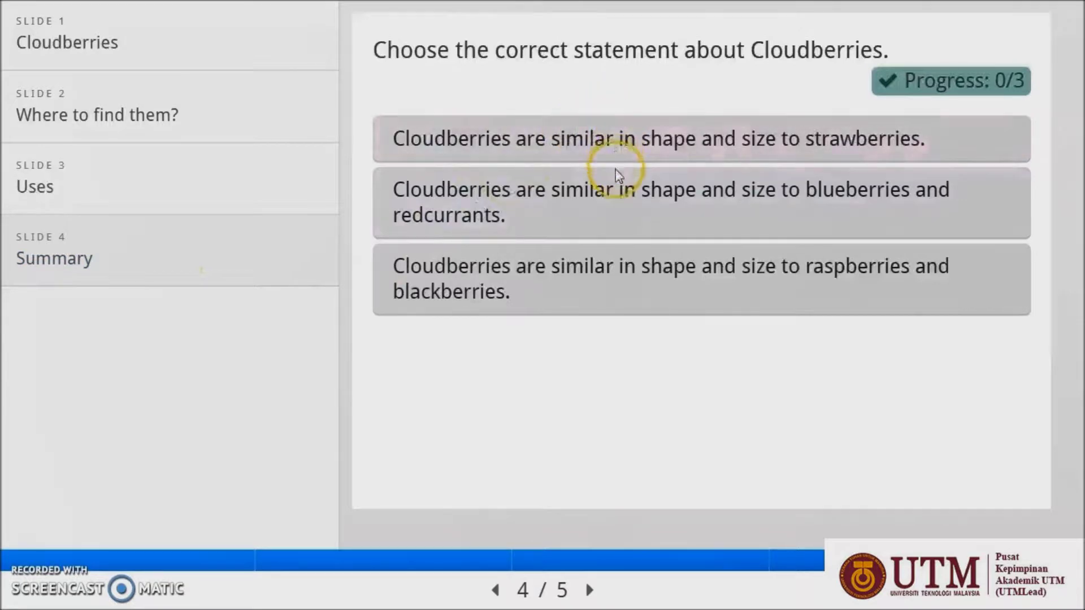
left_click(616, 307)
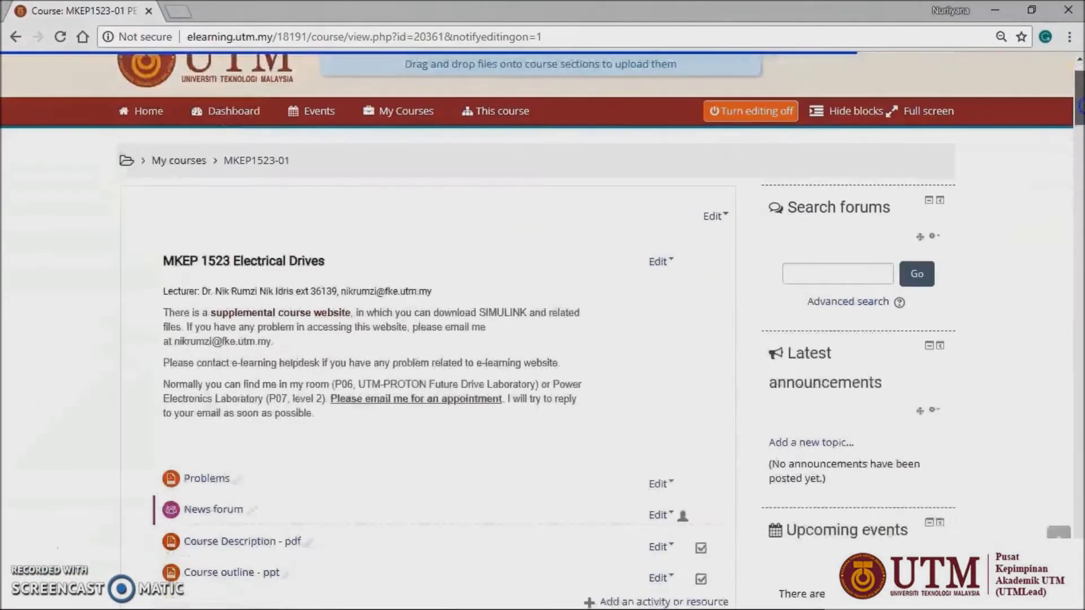
Add an Interactive Content activity to the 9 September - 15 September week
scroll(430, 339, "down", 4)
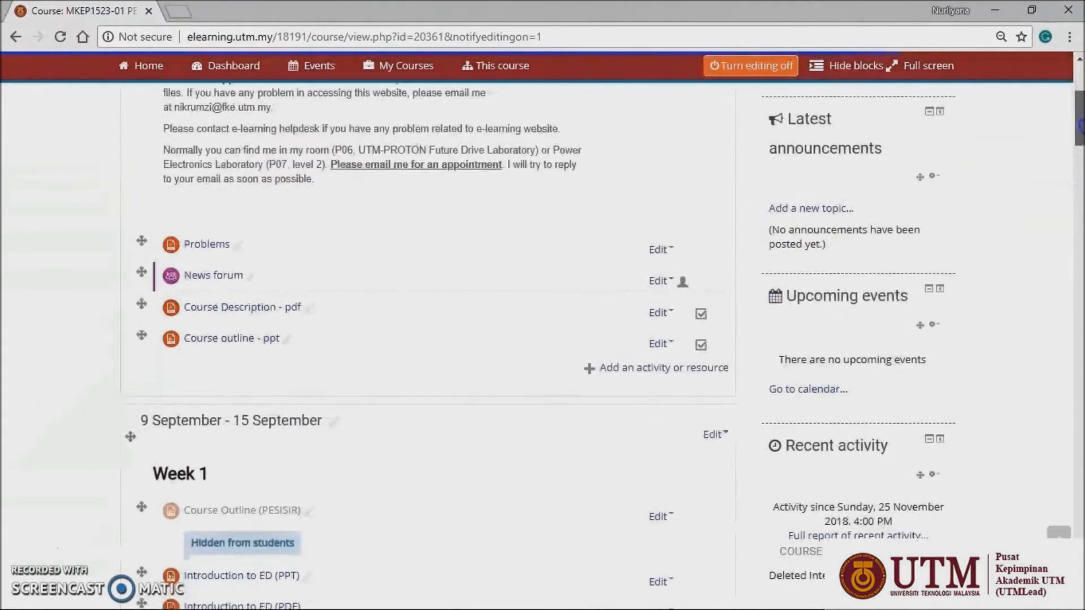
scroll(429, 339, "down", 6)
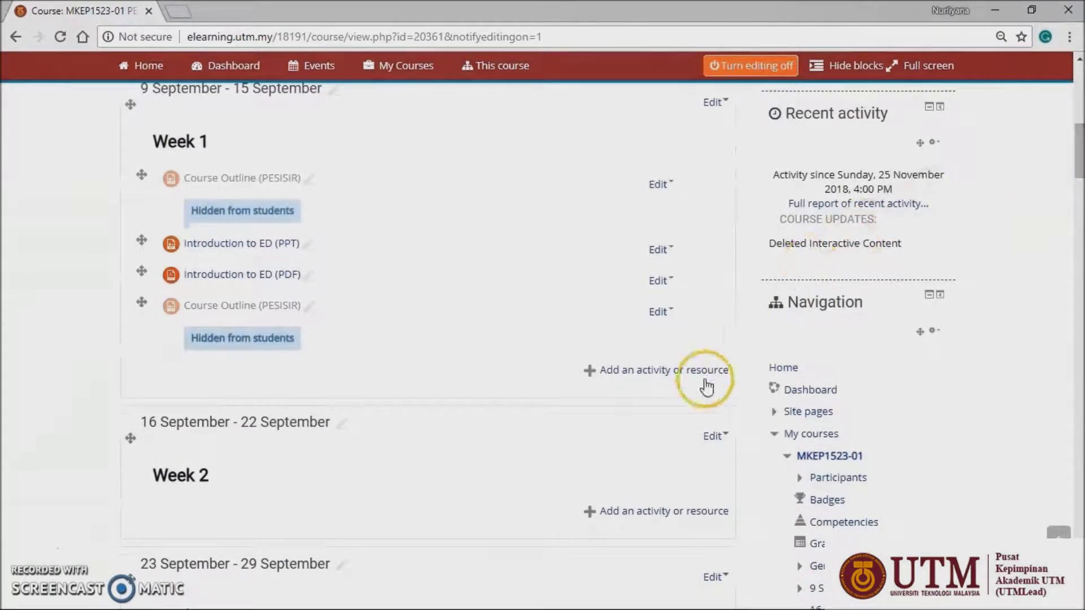
left_click(698, 373)
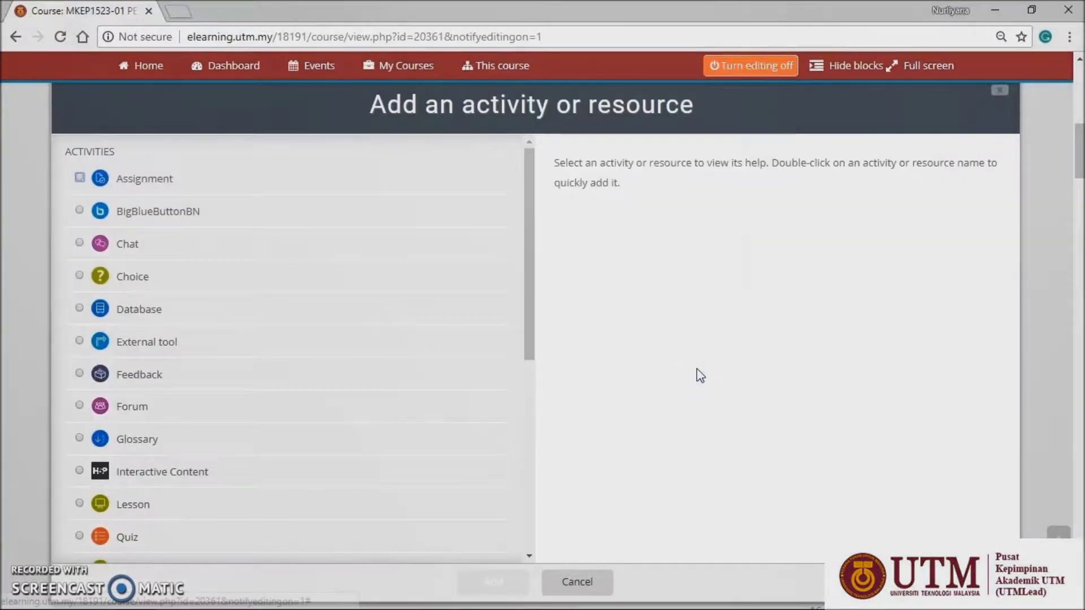
left_click(80, 471)
left_click(508, 583)
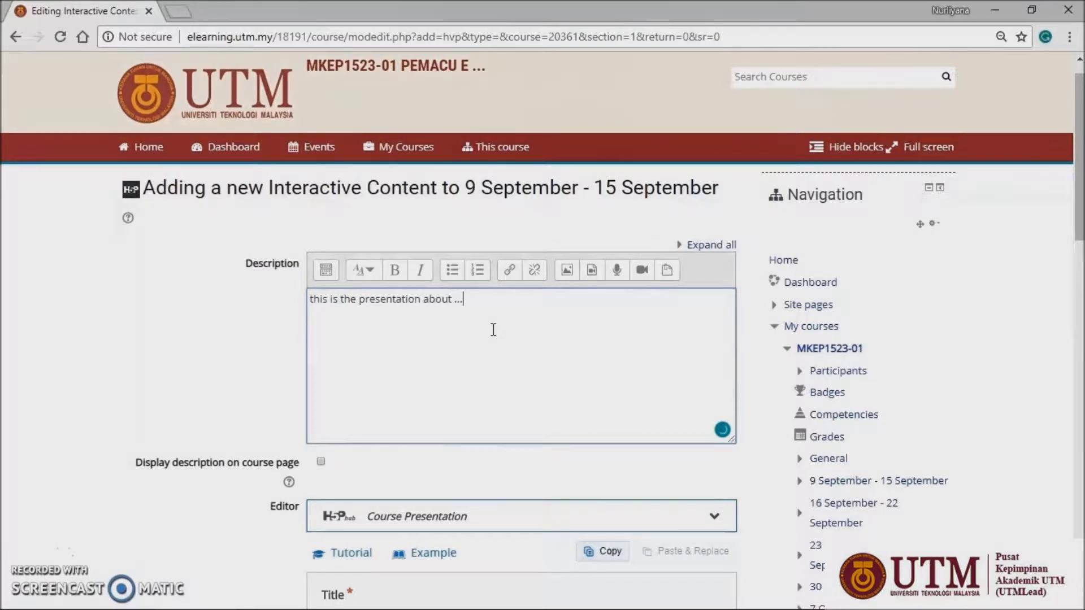
Write the activity description 'this is the presentation about ...'
left_click(477, 318)
left_click(1079, 226)
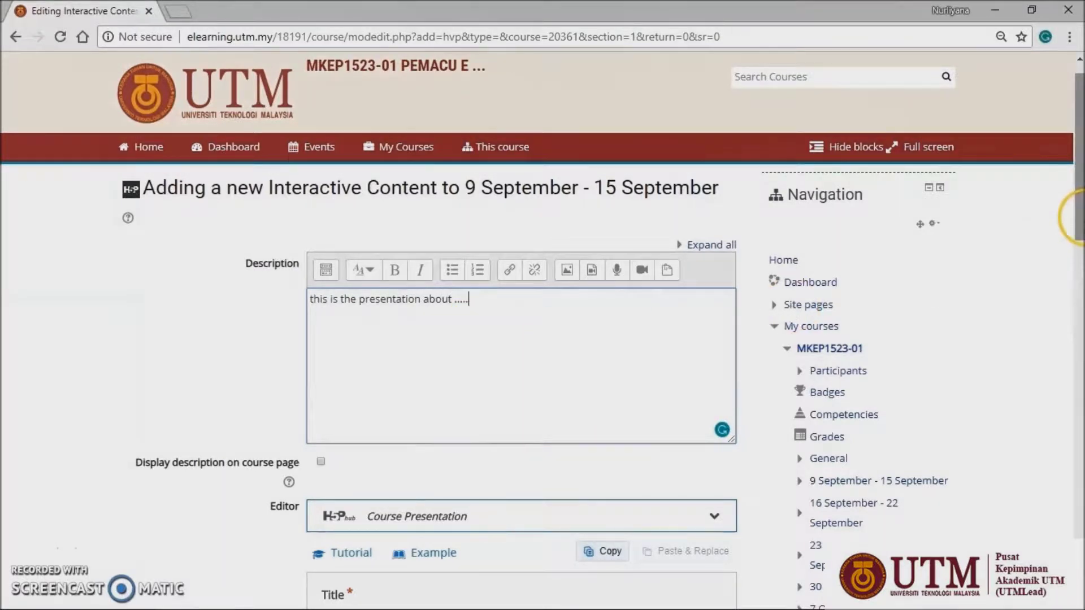
left_click_drag(1080, 218, 1080, 229)
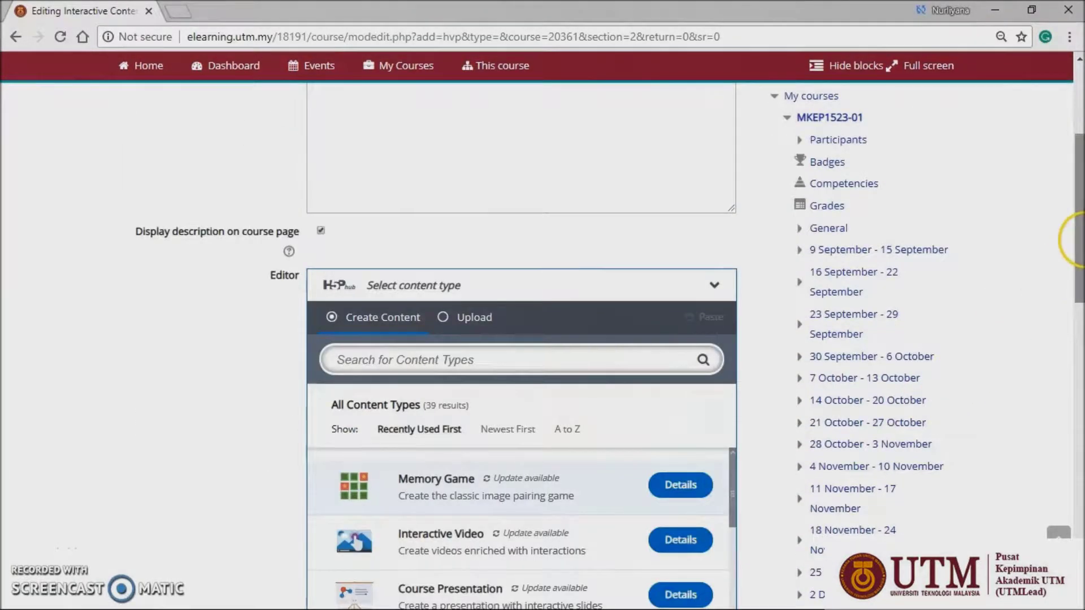
Show the description on the course page and pick Course Presentation as the H5P content type
left_click_drag(1076, 240, 1076, 280)
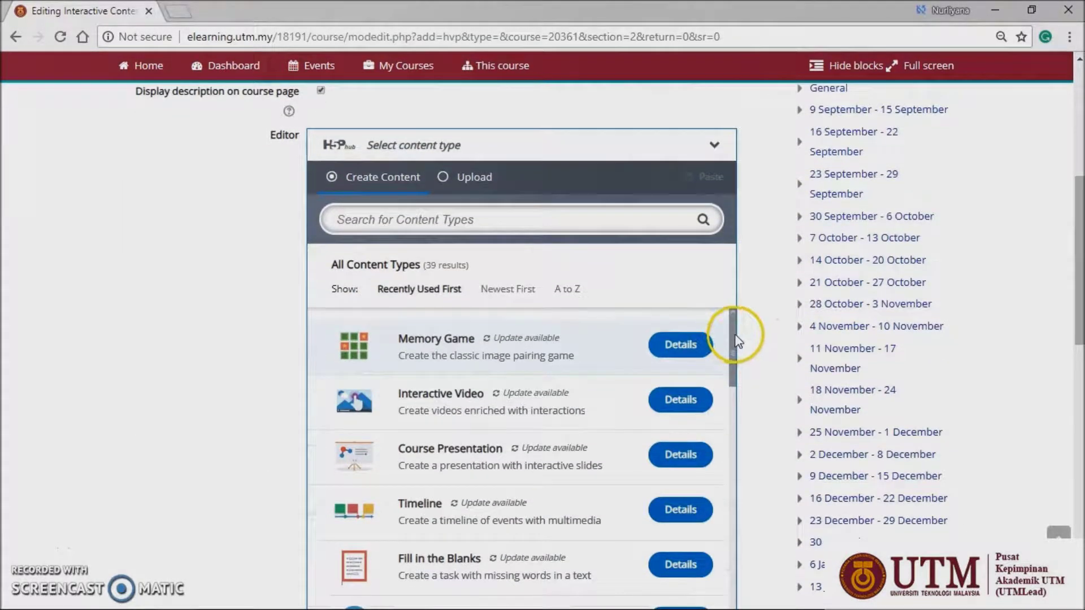
mouse_move(736, 337)
left_mouse_down()
mouse_move(734, 403)
mouse_move(733, 347)
left_mouse_up()
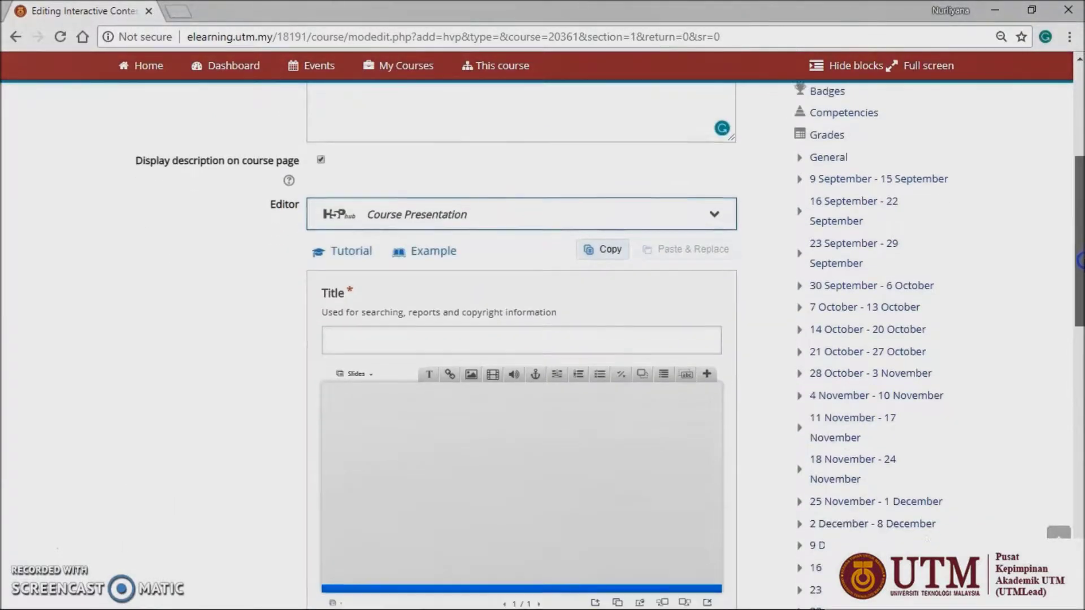
scroll(610, 345, "down", 1)
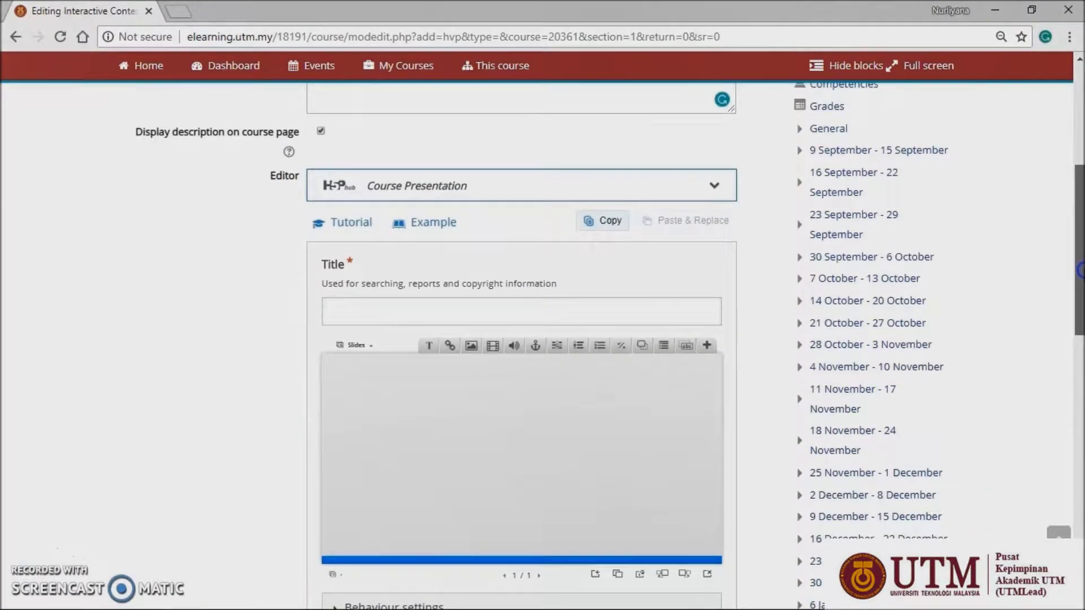
Title the presentation 'Cloudberries', keep the slide list always visible, and name slide 1 'Cloudberries'
left_click(644, 300)
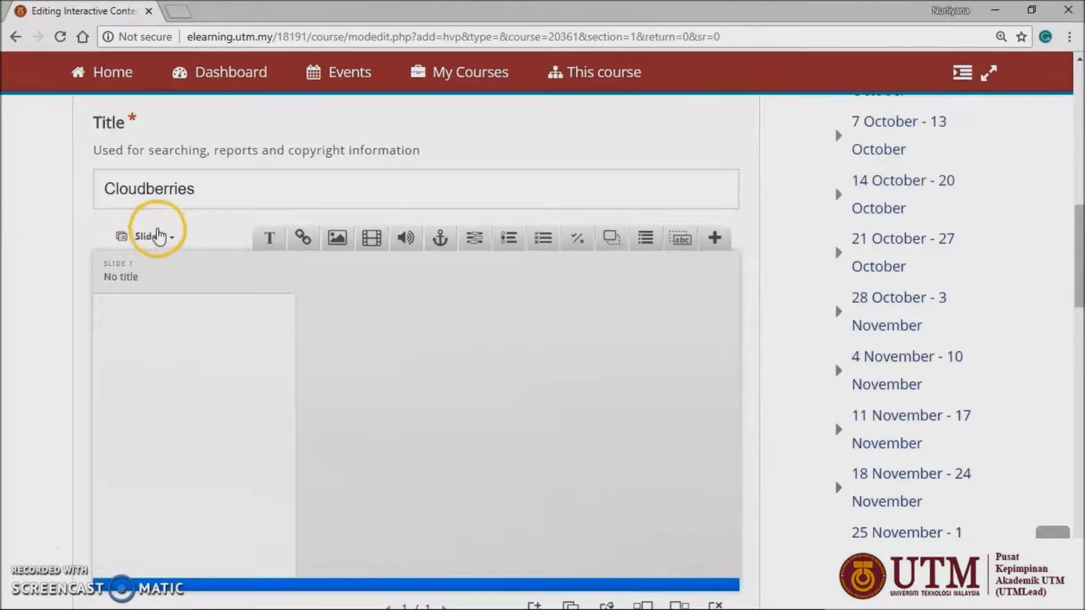
left_click(159, 240)
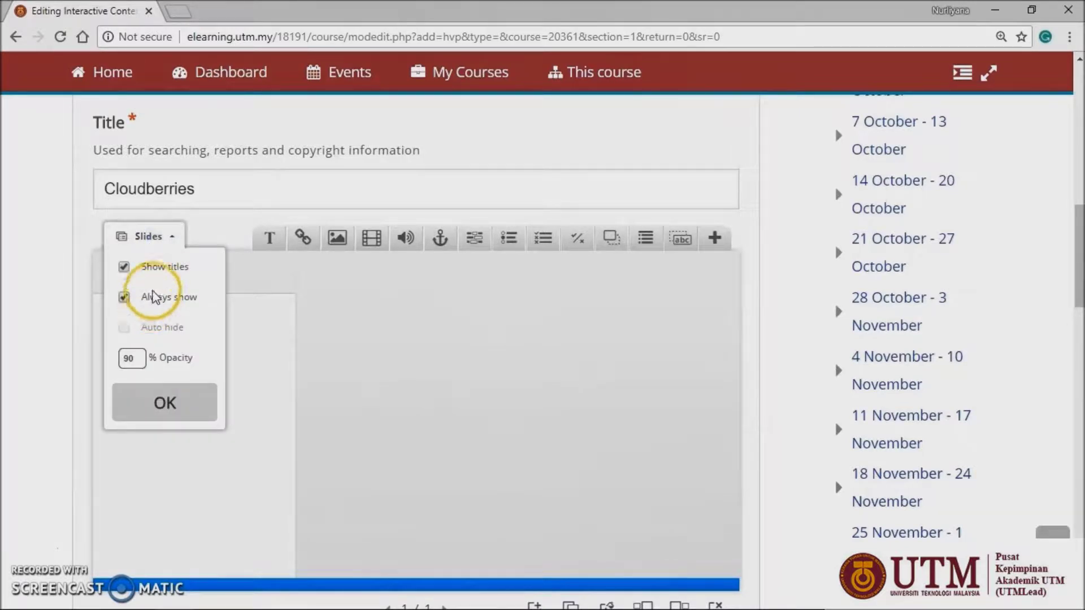
left_click(124, 296)
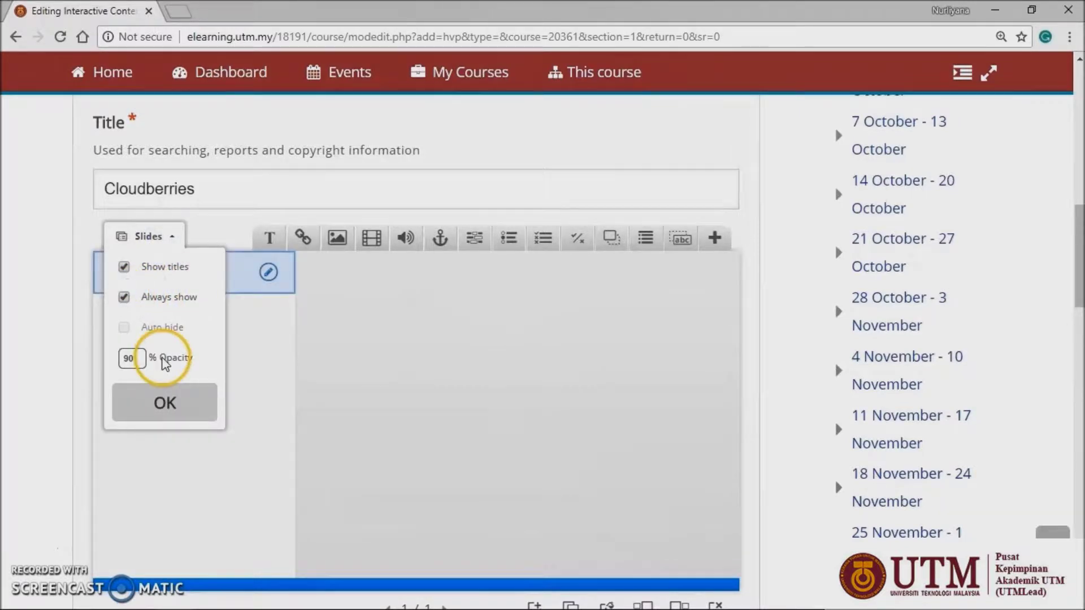
left_click(163, 404)
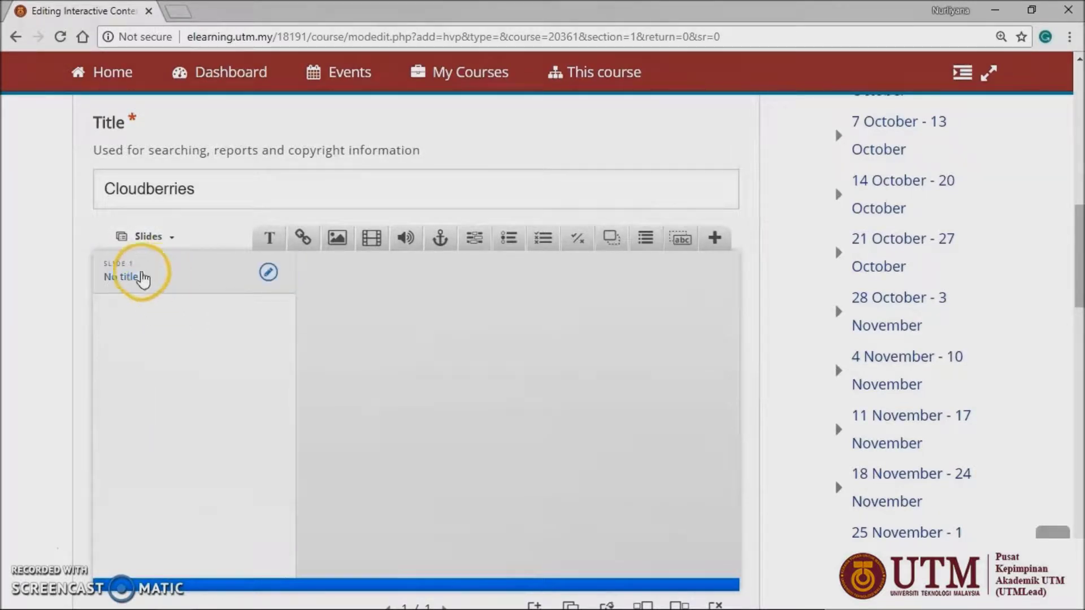
left_click(134, 274)
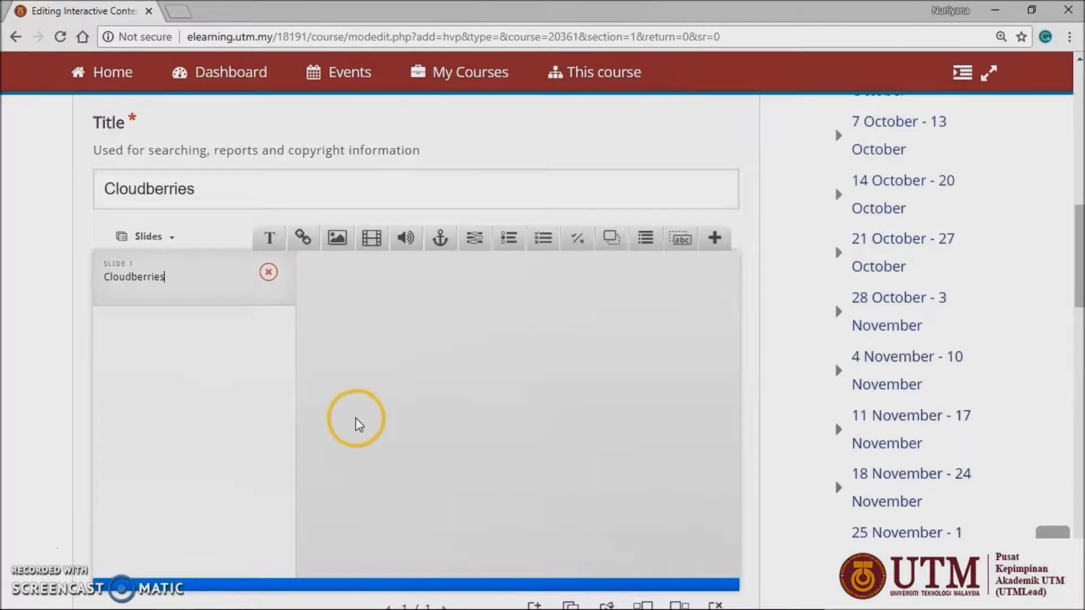
left_click(238, 385)
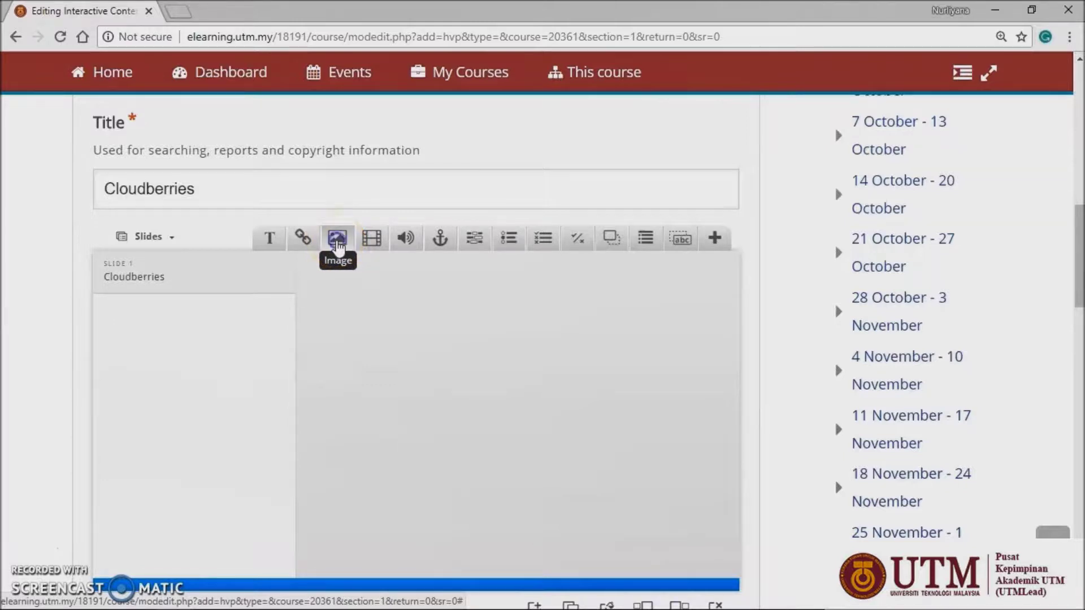
Add the white-flower cloudberry photo to slide 1 with alt text 'Rubus' and CC BY-SA 4.0 copyright
left_click(337, 240)
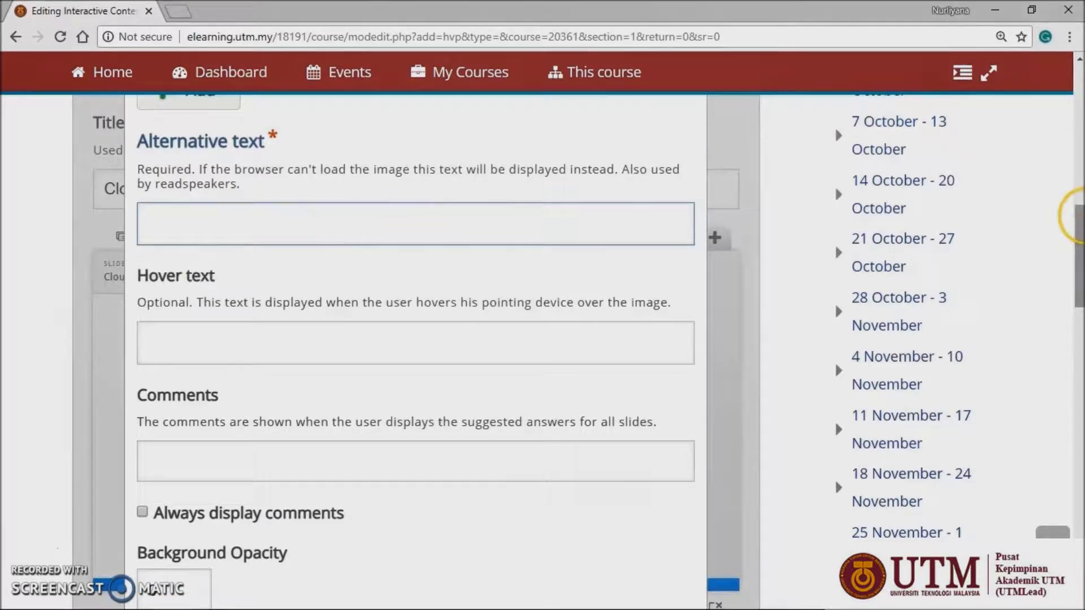
scroll(338, 240, "up", 1)
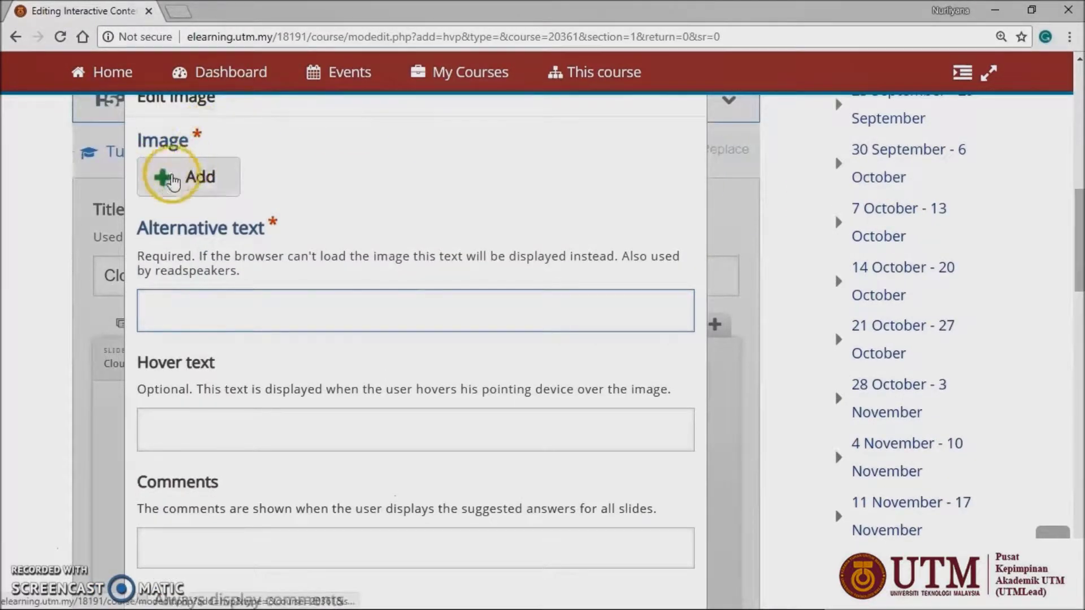
left_click(177, 181)
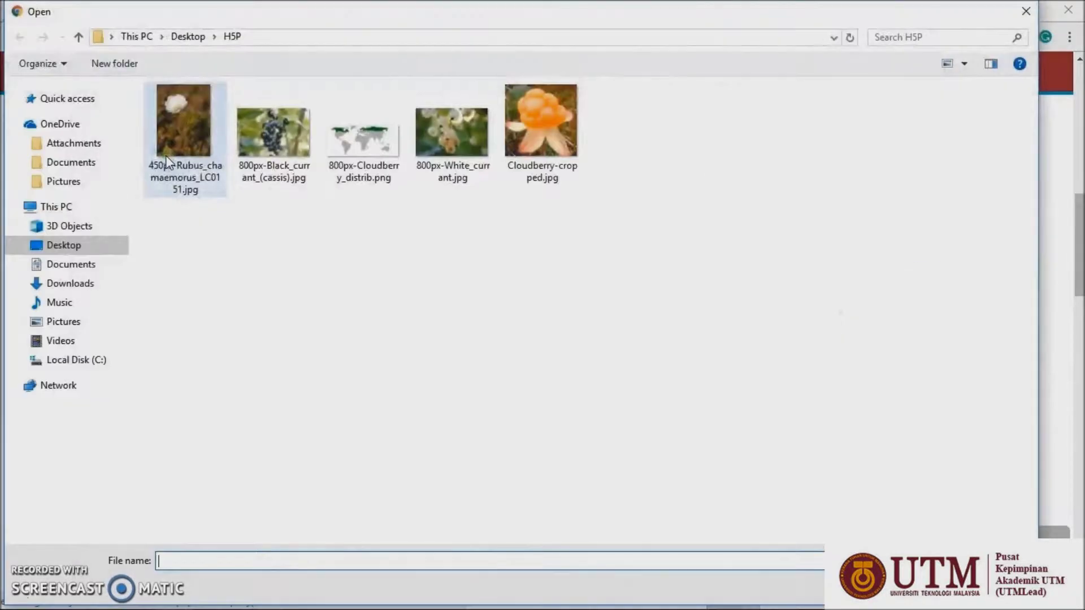
double_click(185, 151)
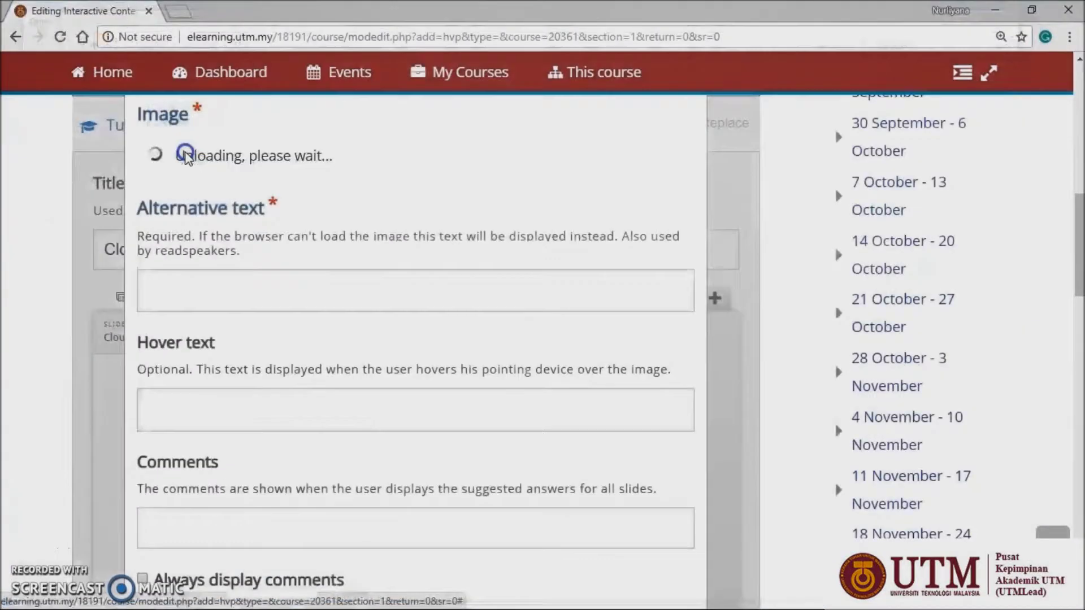
left_click(270, 407)
type("R")
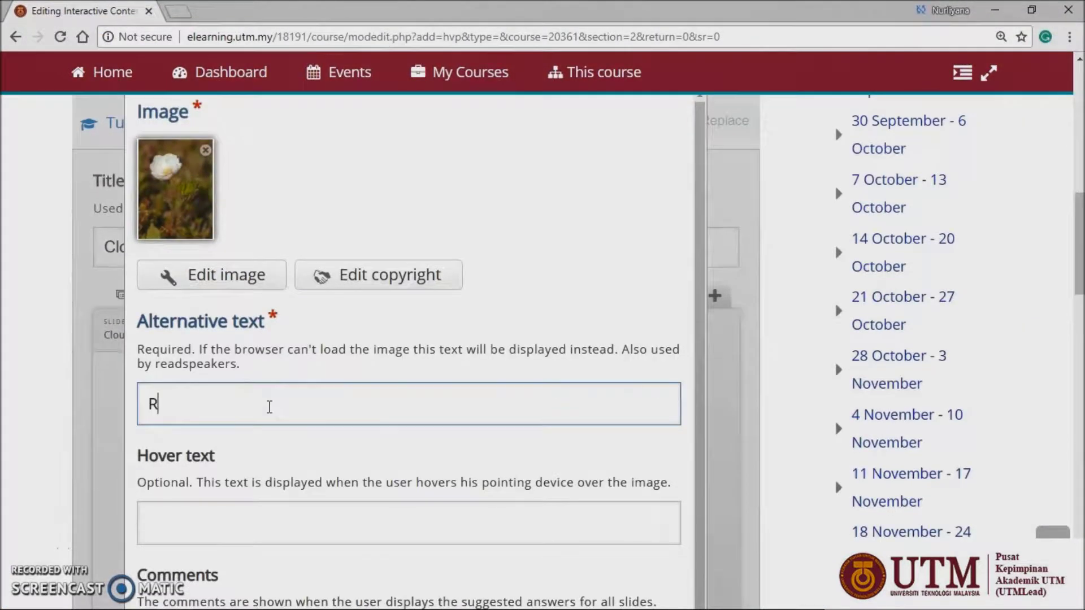
type("ubus")
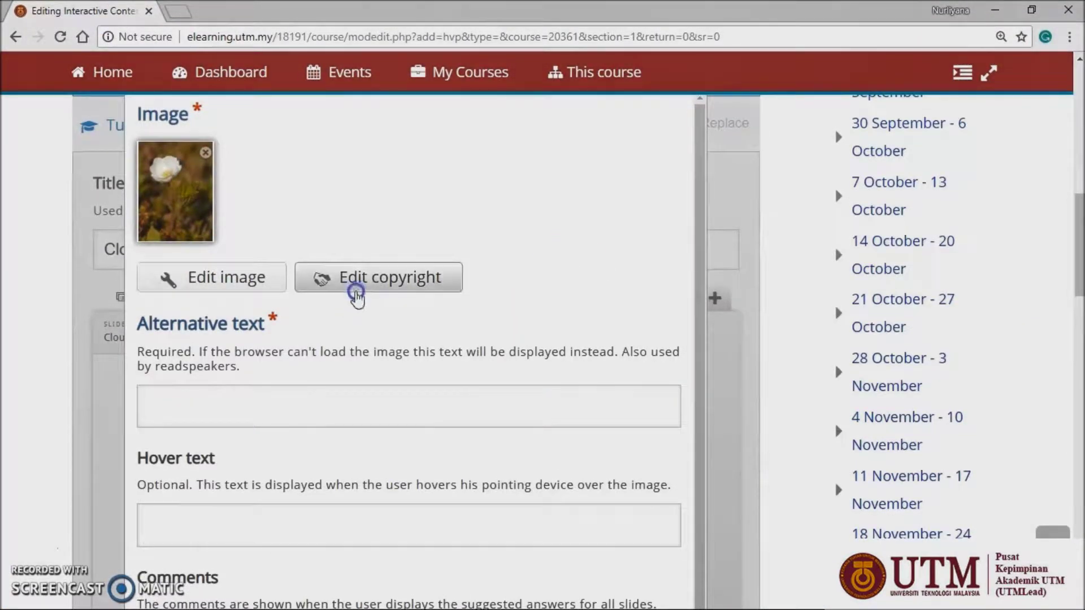
left_click(356, 288)
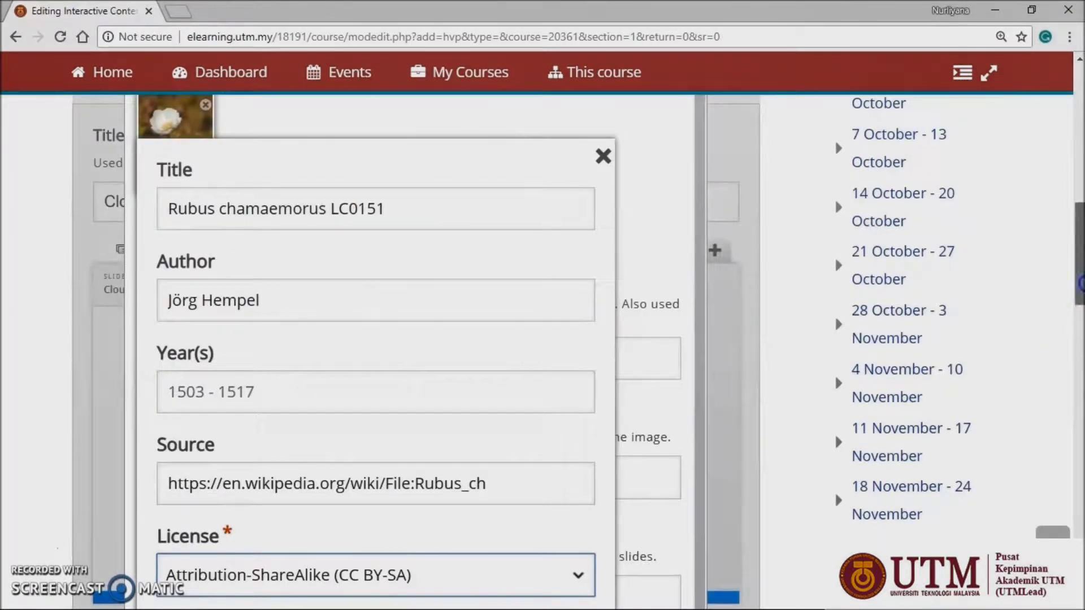
left_click_drag(1078, 283, 1079, 322)
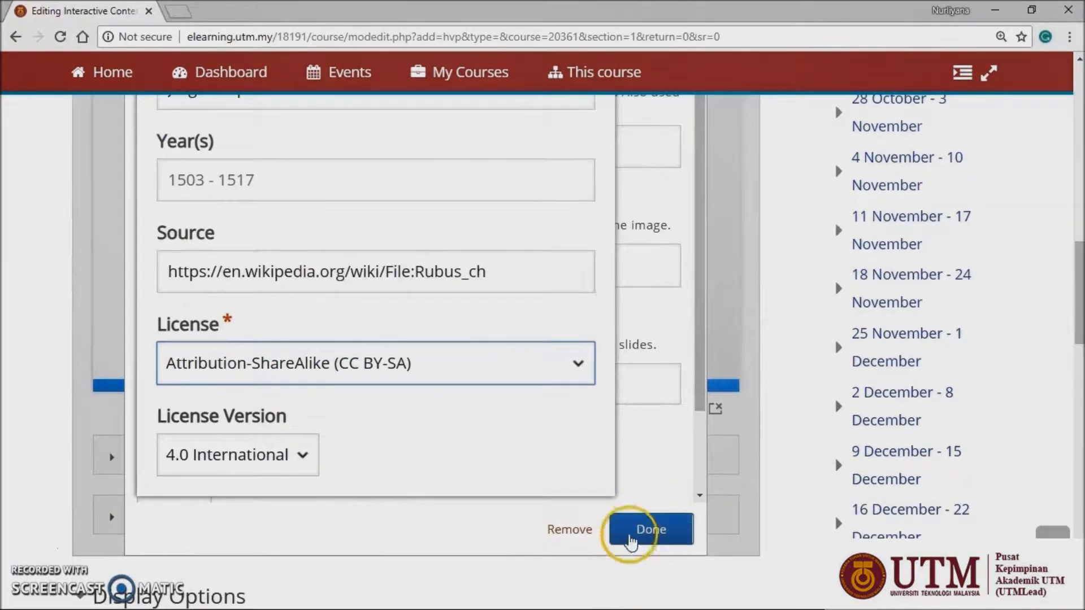
left_click(647, 530)
Move the flower photo to the slide's top-left and enlarge it to 120 × 160
left_click_drag(358, 491, 337, 398)
left_click_drag(400, 485, 425, 506)
left_click(492, 448)
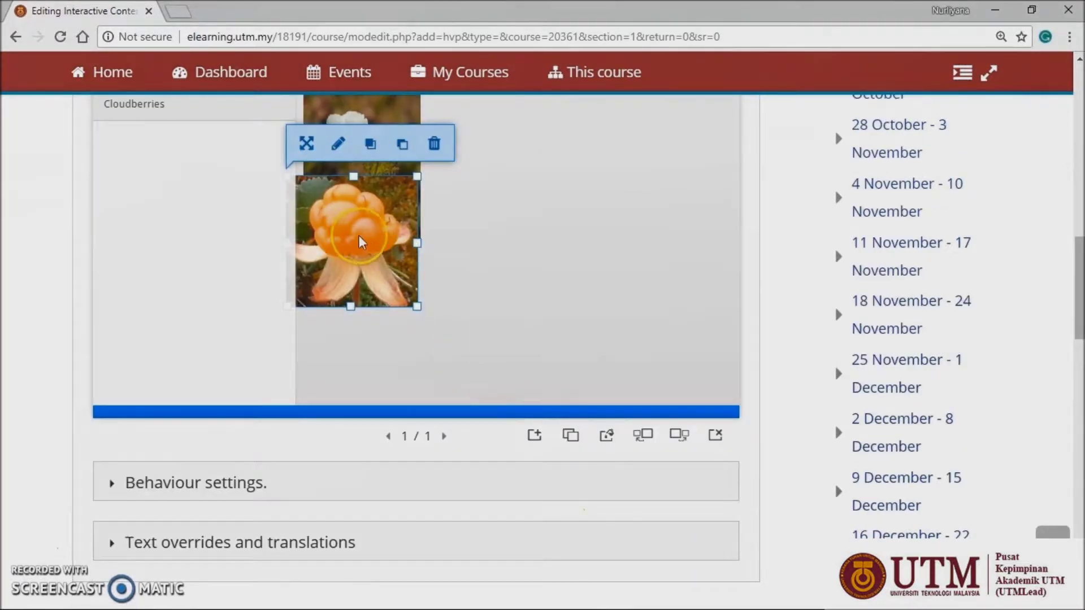
Insert an orange cloudberry photo below the flower photo
left_click_drag(361, 238, 374, 321)
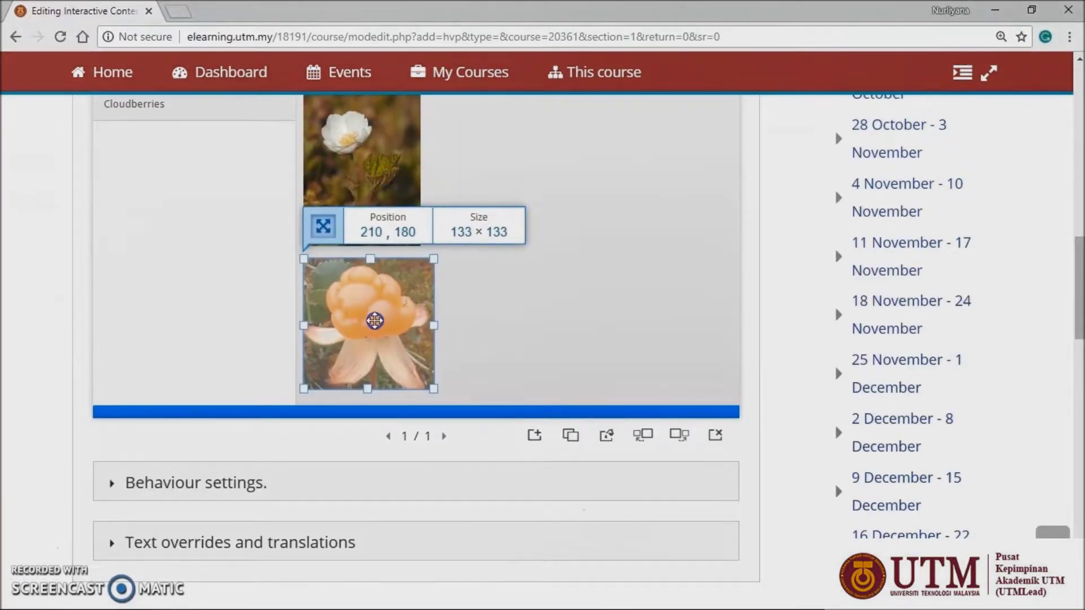
scroll(373, 315, "up", 3)
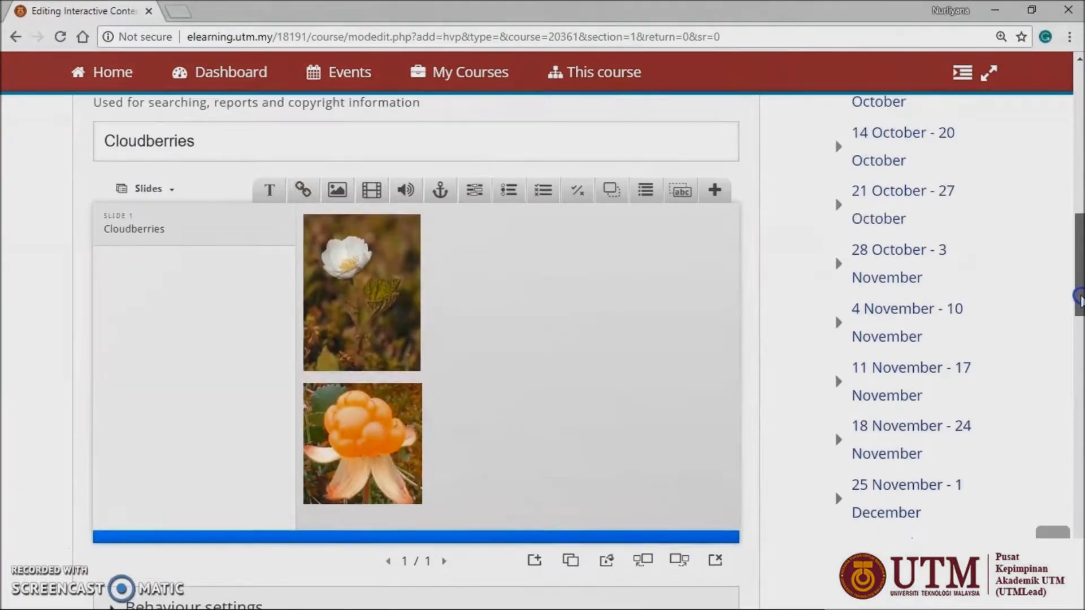
left_click(115, 506)
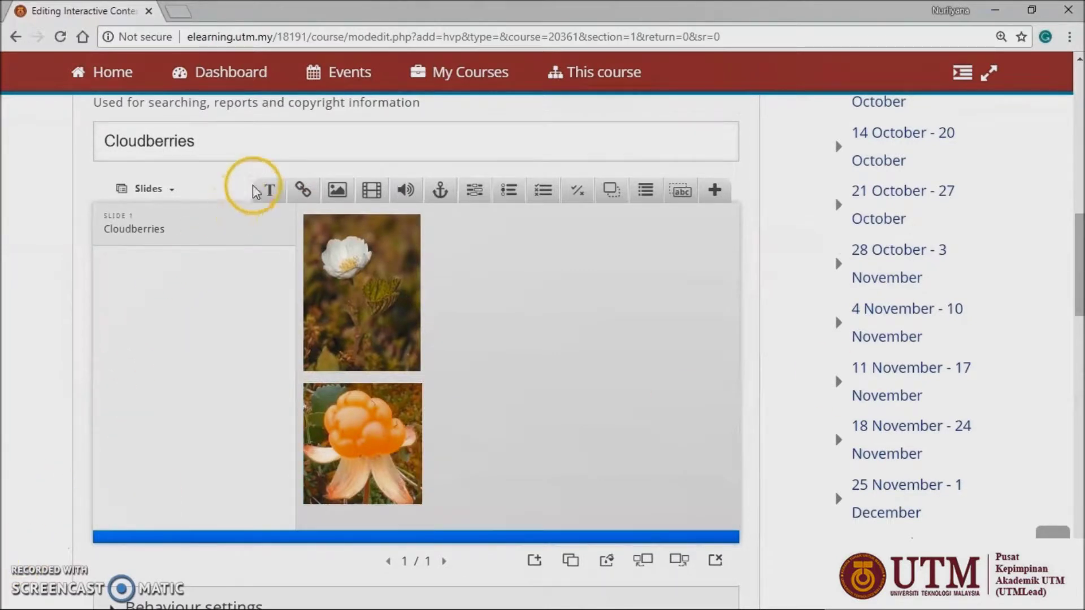
left_click(270, 197)
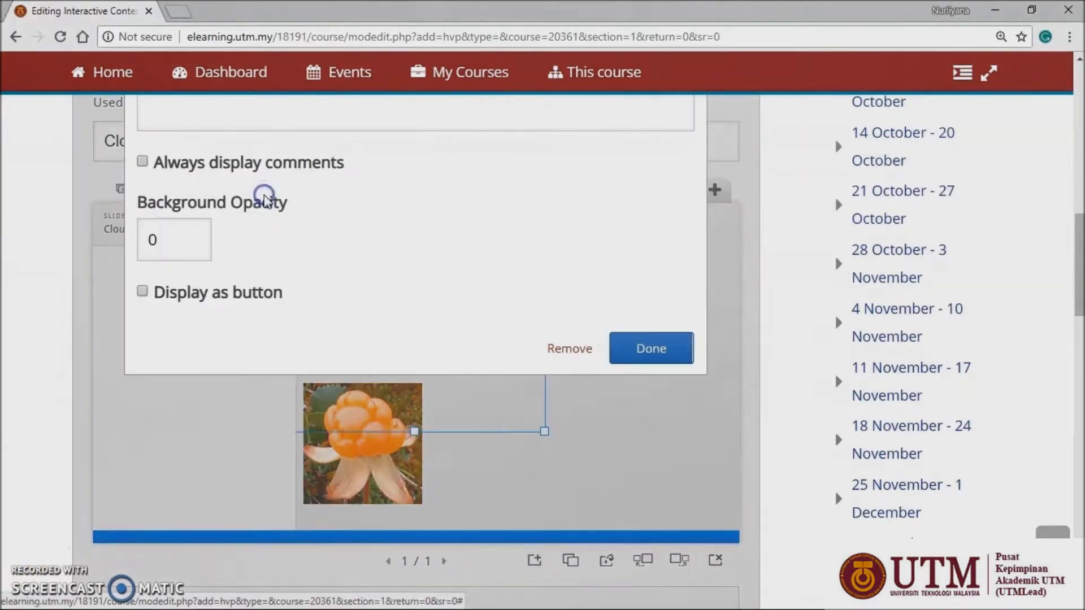
Paste the five cloudberry fact bullets in non-italic text and size the box to 278 × 296
left_click(1076, 285)
left_click_drag(1077, 286, 1076, 246)
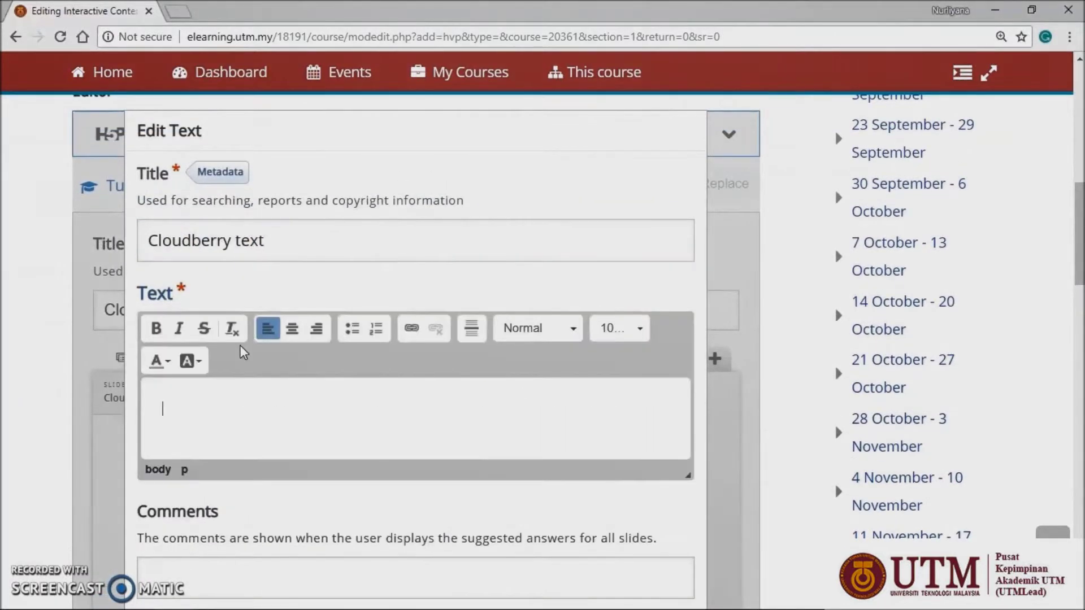
left_click(235, 443)
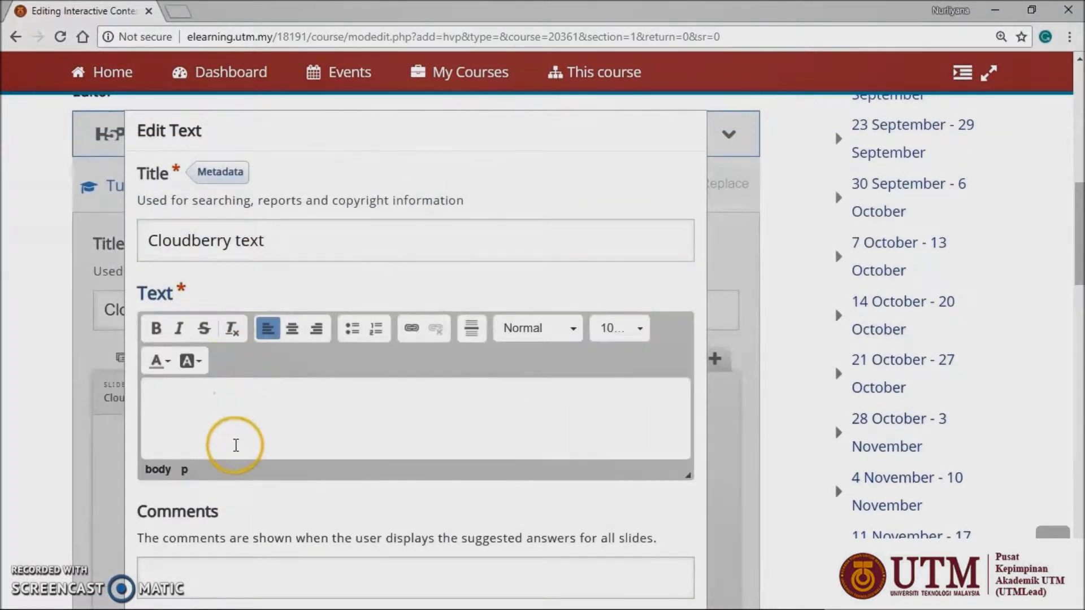
type("The Rubus chamaemorus is a herb producing amber-colored edible fruit similar to the raspberry or blackberry. The cloudberry grows to 10–25 cm high. The leaves alternate between having 5 and 7 soft, handlike lobes on straight, branchless stalks. After pollination, the white flowers form raspberry-sized berries. Each fruit is initially pale red, ripening into an amber color in early autumn.")
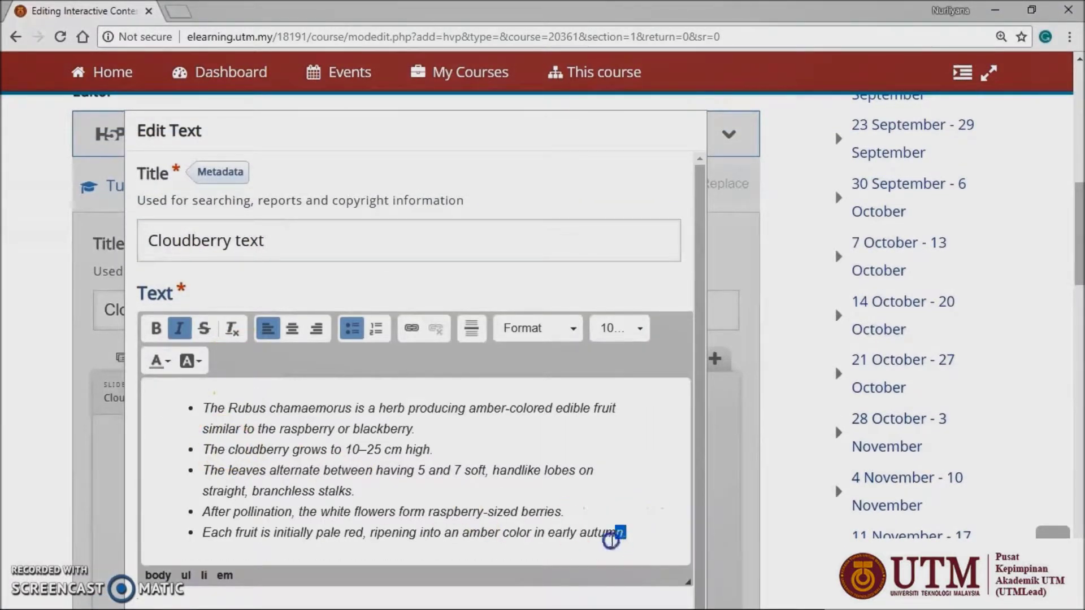
left_click_drag(621, 533, 159, 380)
left_click(181, 328)
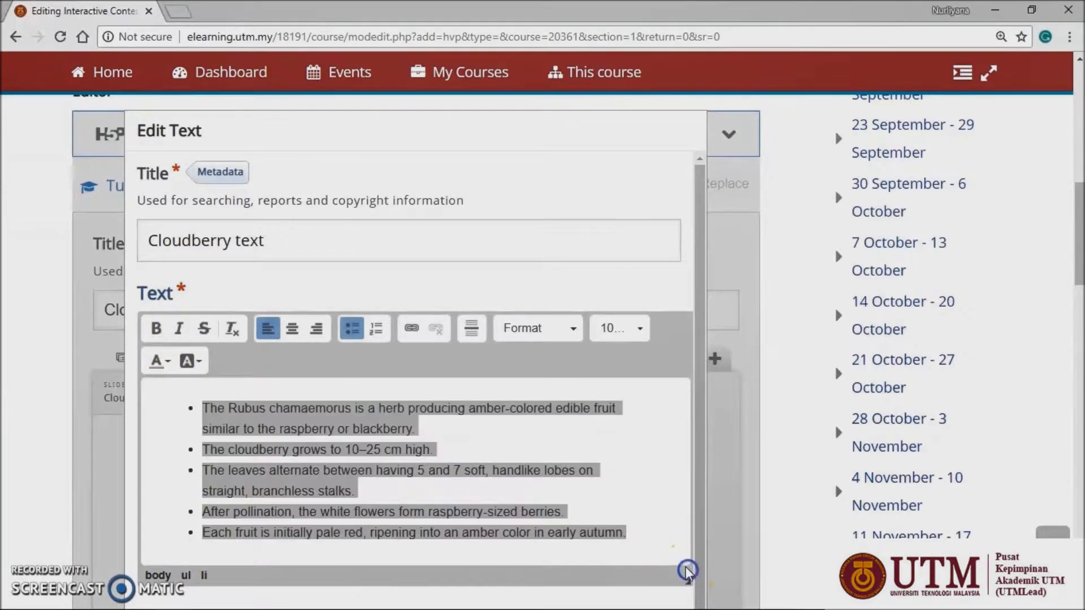
left_click(621, 512)
left_click_drag(1079, 258, 1079, 309)
left_click(666, 568)
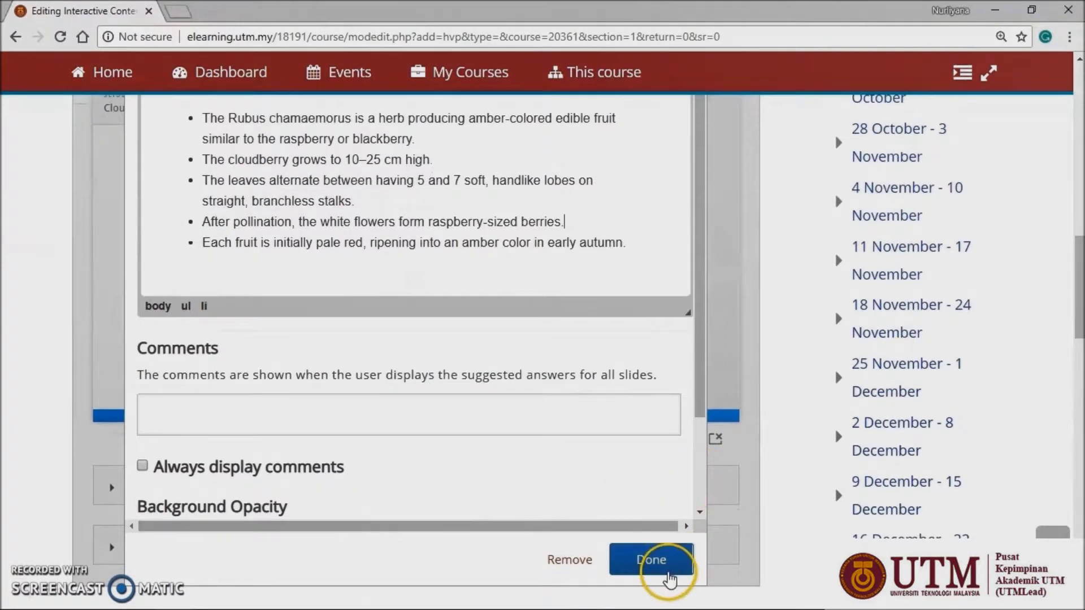
mouse_move(705, 334)
left_mouse_down()
mouse_move(692, 334)
mouse_move(705, 334)
left_mouse_up()
left_click(644, 347)
Add slide 2 'Where to Find Them?' with a world map and slide 3 'Uses' with food photos
left_click(772, 265)
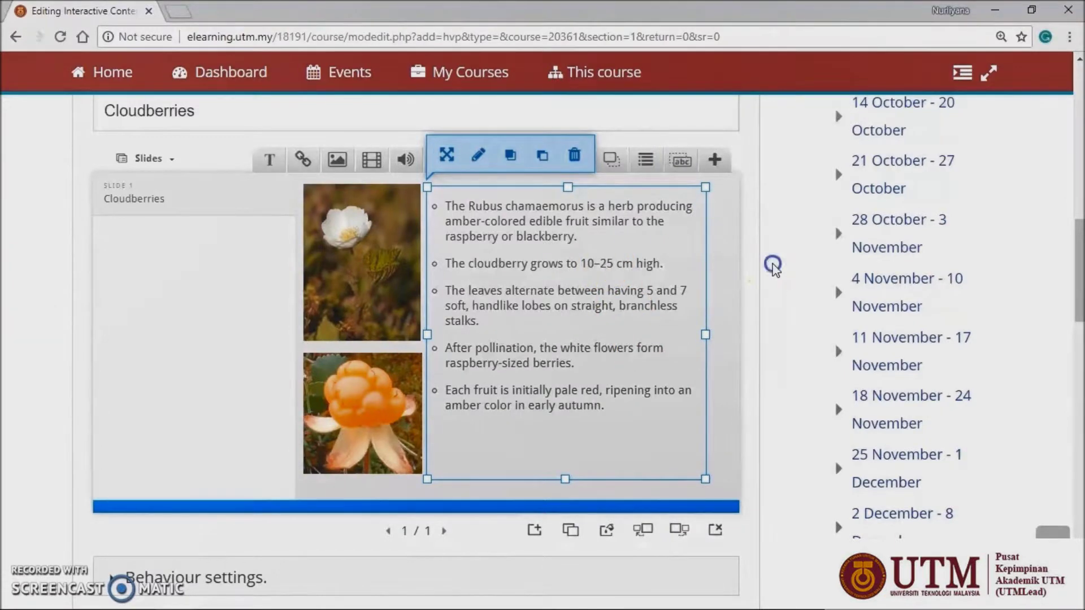
left_click(535, 530)
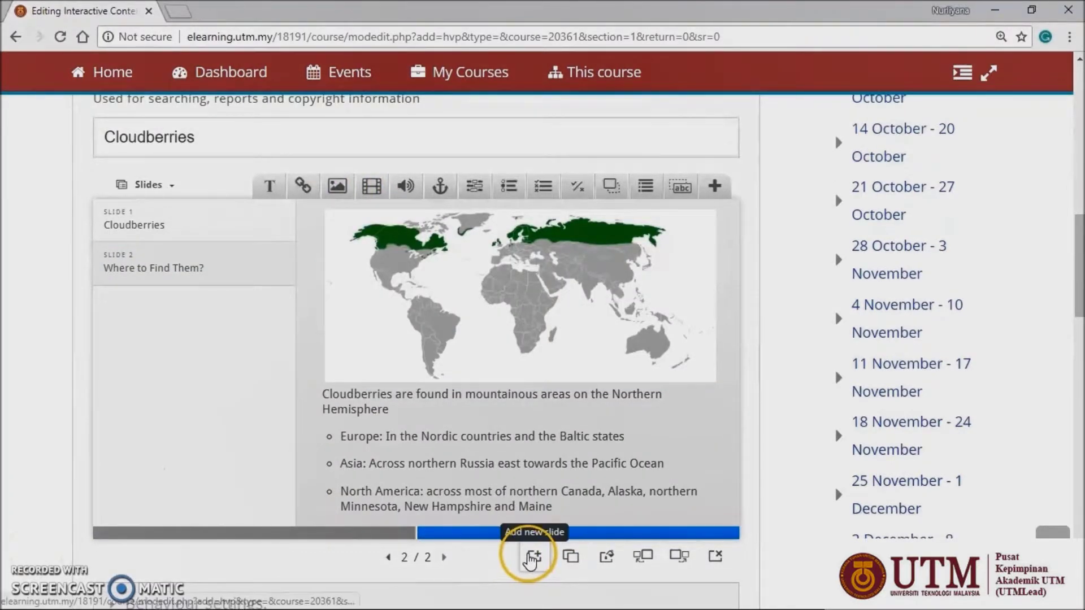
left_click(529, 557)
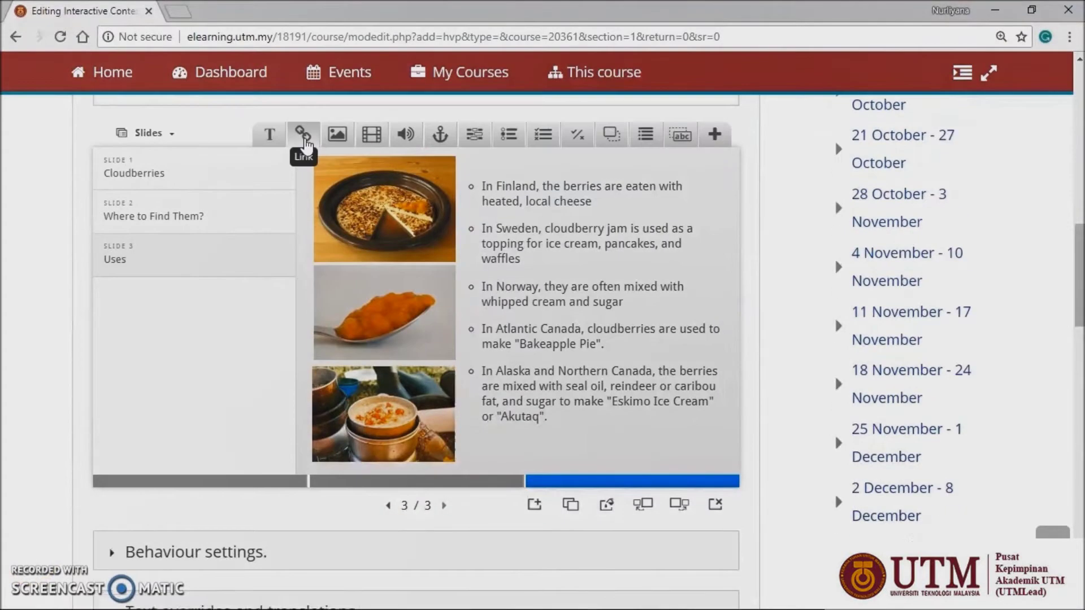
left_click(303, 140)
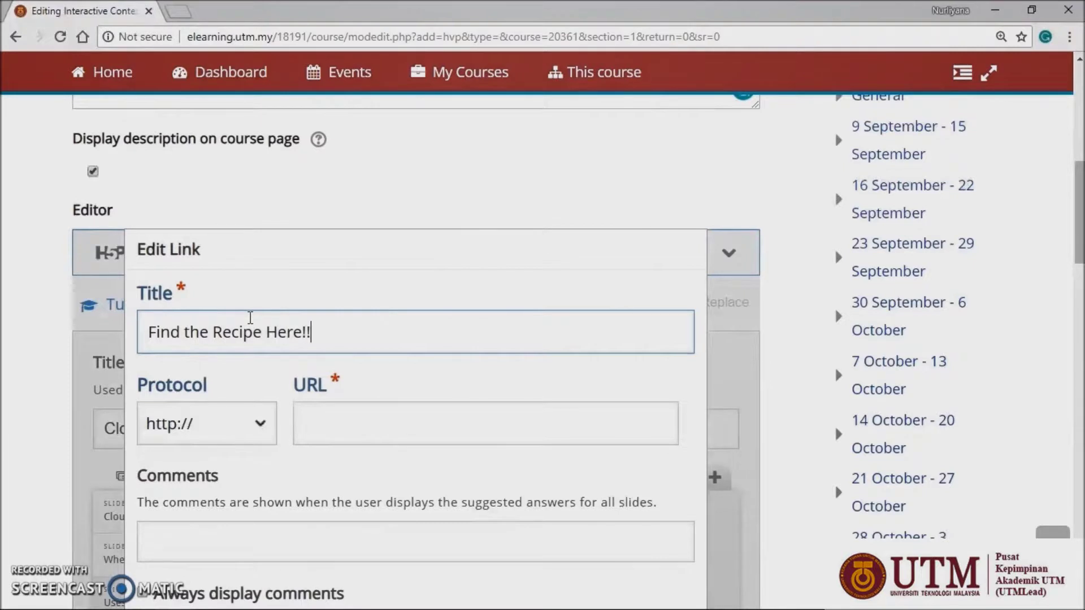
left_click(369, 411)
type("www.yummly.com/recipes/cloudberry-dessert")
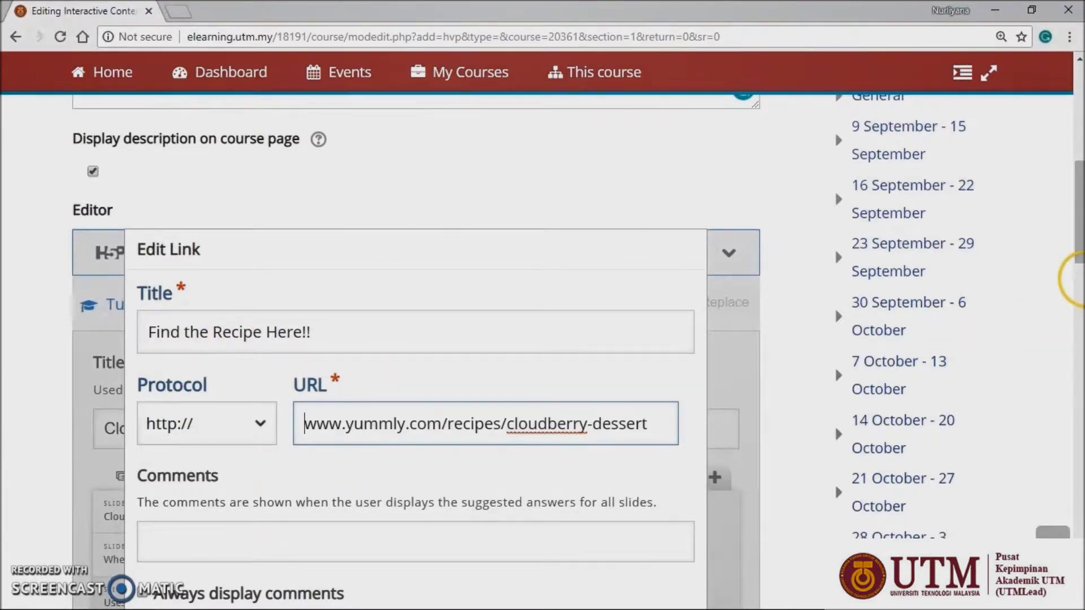
scroll(234, 407, "down", 2)
scroll(415, 339, "down", 2)
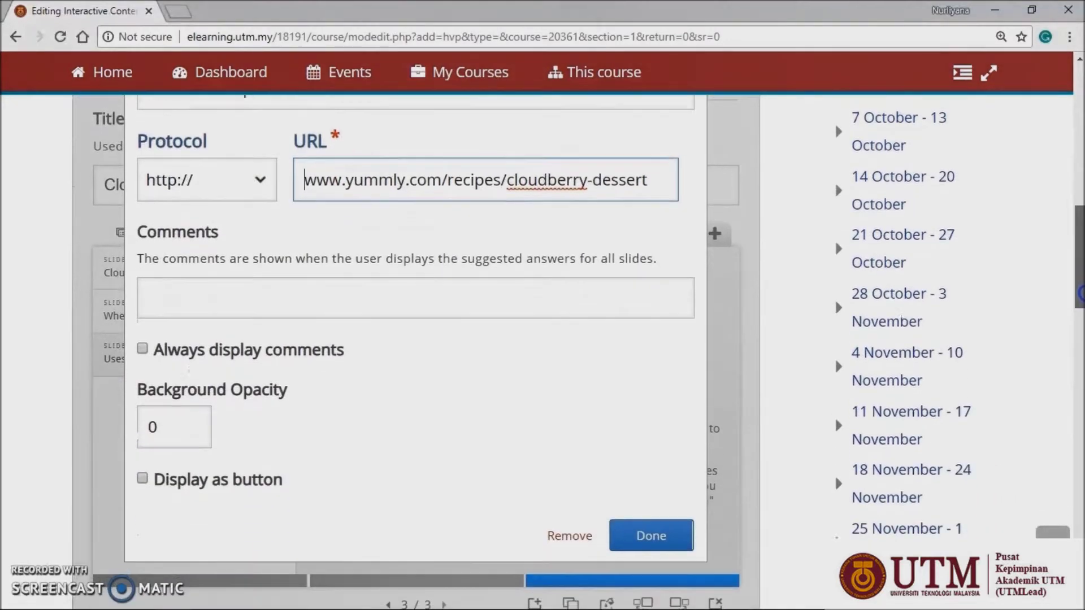
left_click(667, 500)
left_click_drag(368, 349, 564, 536)
left_click(665, 538)
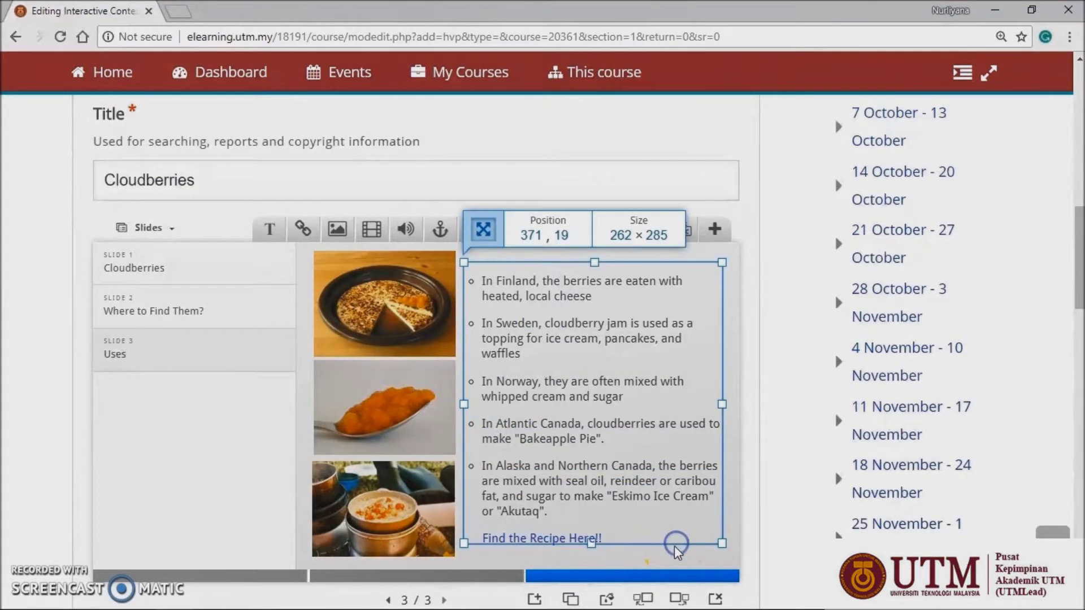
Check the bullet text box and the 'Find the Recipe Here!!' link on slide 3
left_click(666, 556)
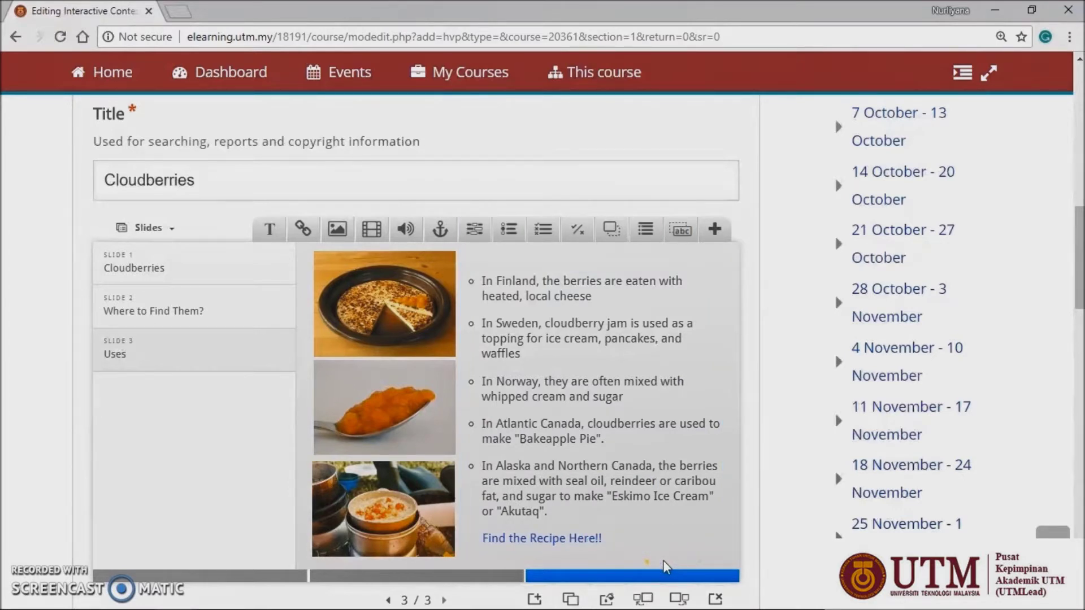
left_click_drag(1079, 280, 1079, 288)
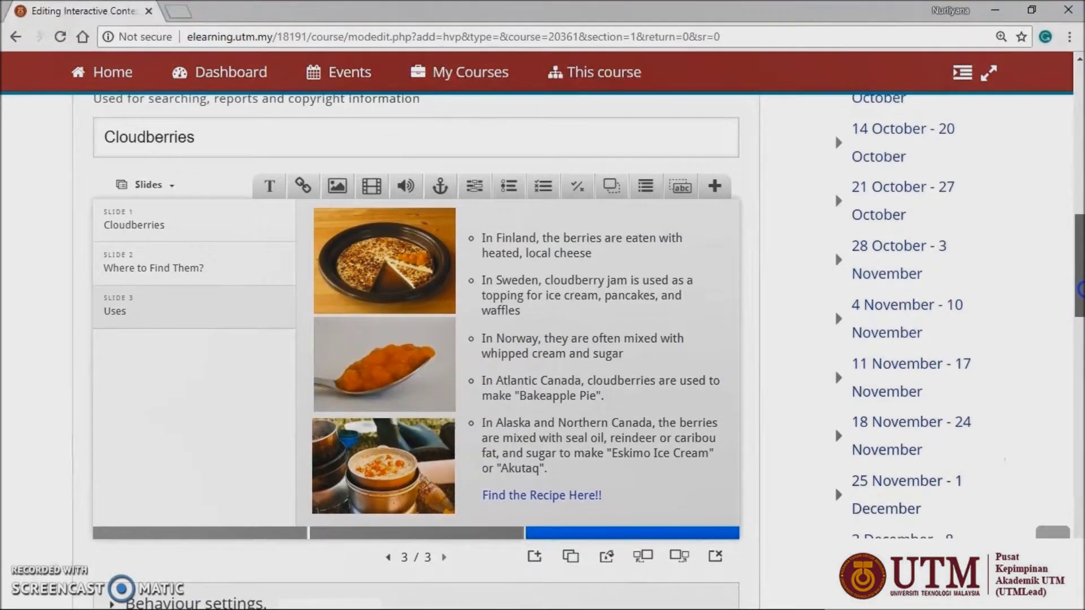
left_click(695, 450)
left_click(593, 491)
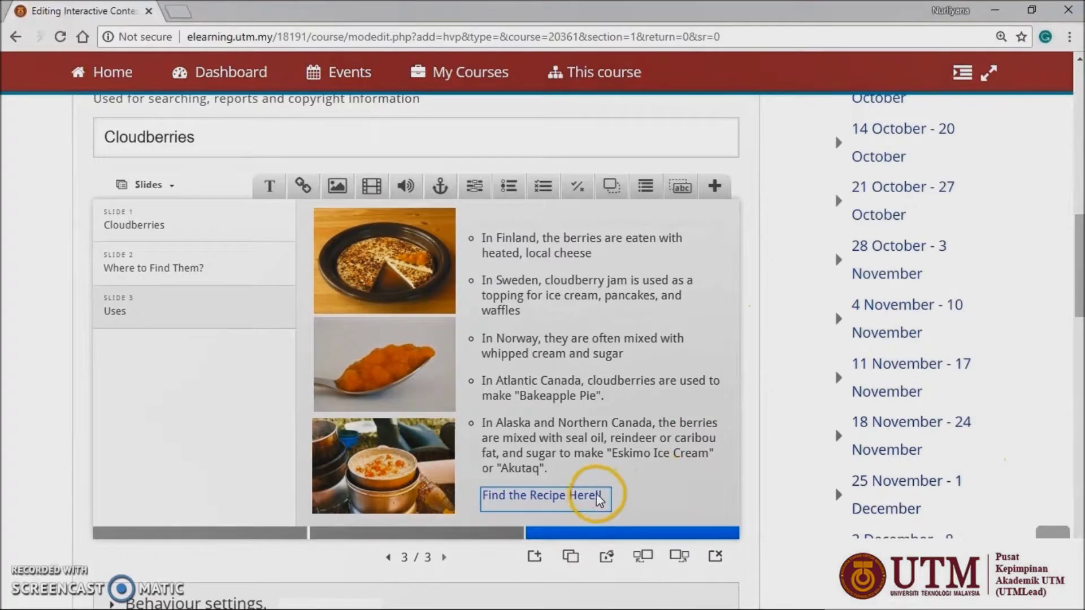
left_click(680, 495)
Add slide 4 named Summary with a summary task introduced by 'Choose the correct statement.'
left_click(533, 558)
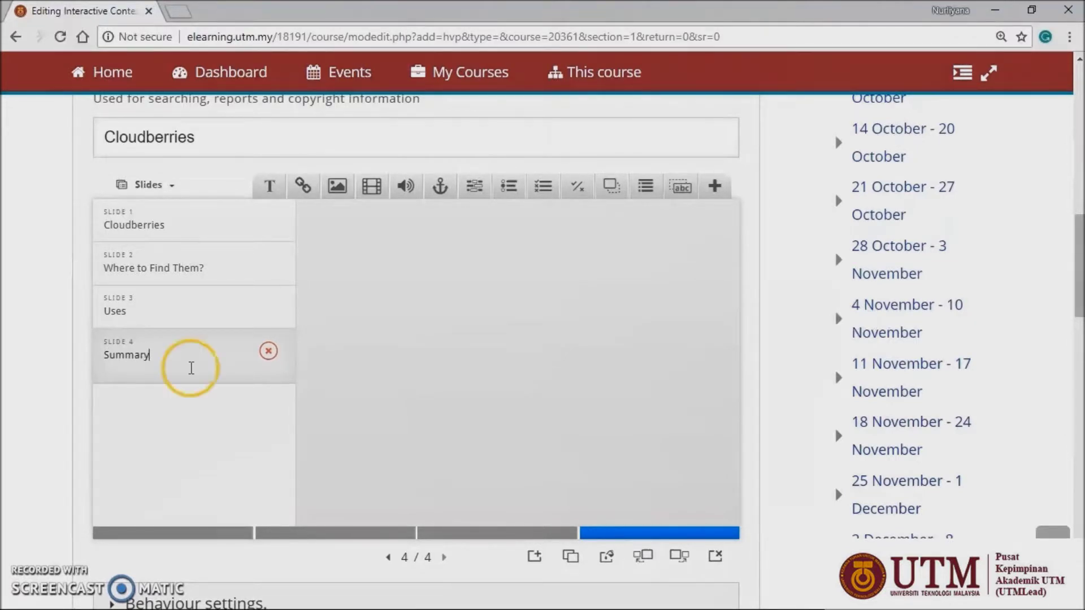
left_click(424, 486)
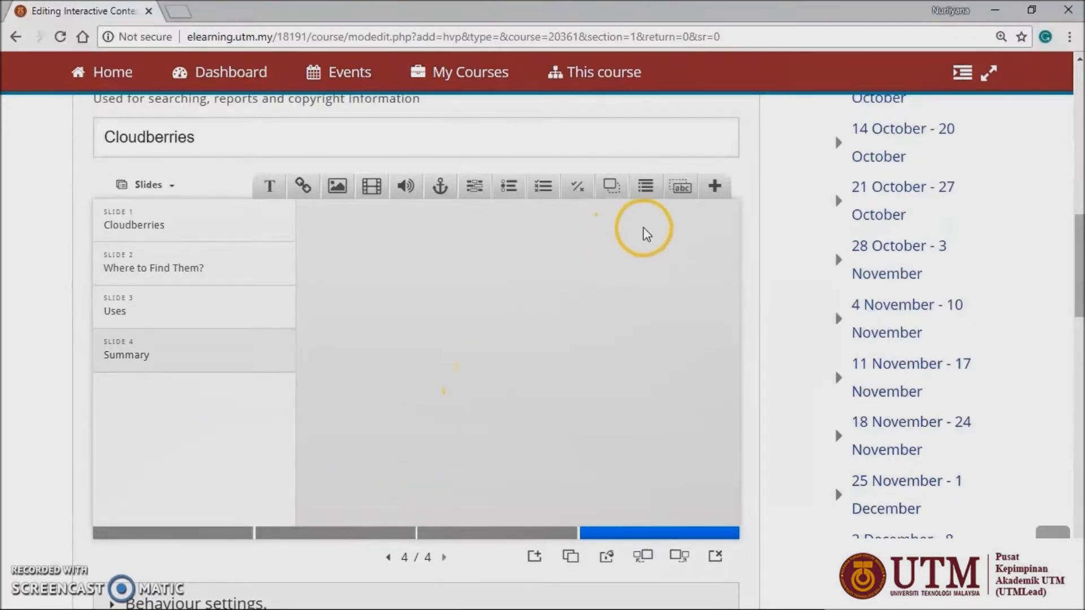
left_click(645, 186)
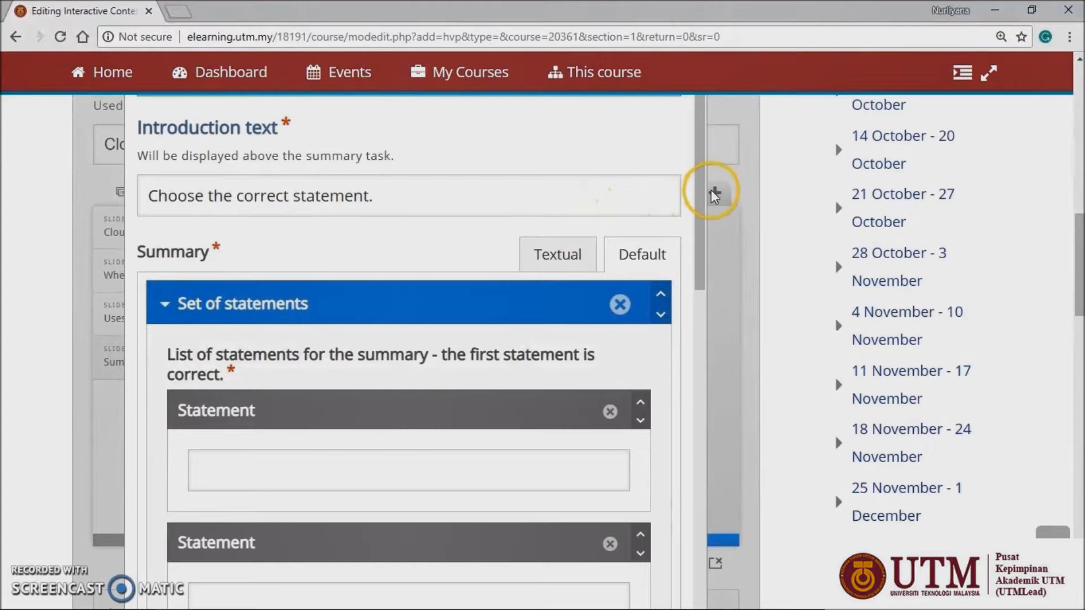
Paste the correct raspberries-and-blackberries statement, then the blueberries-and-redcurrants statement, into the first set
left_click_drag(702, 189, 698, 242)
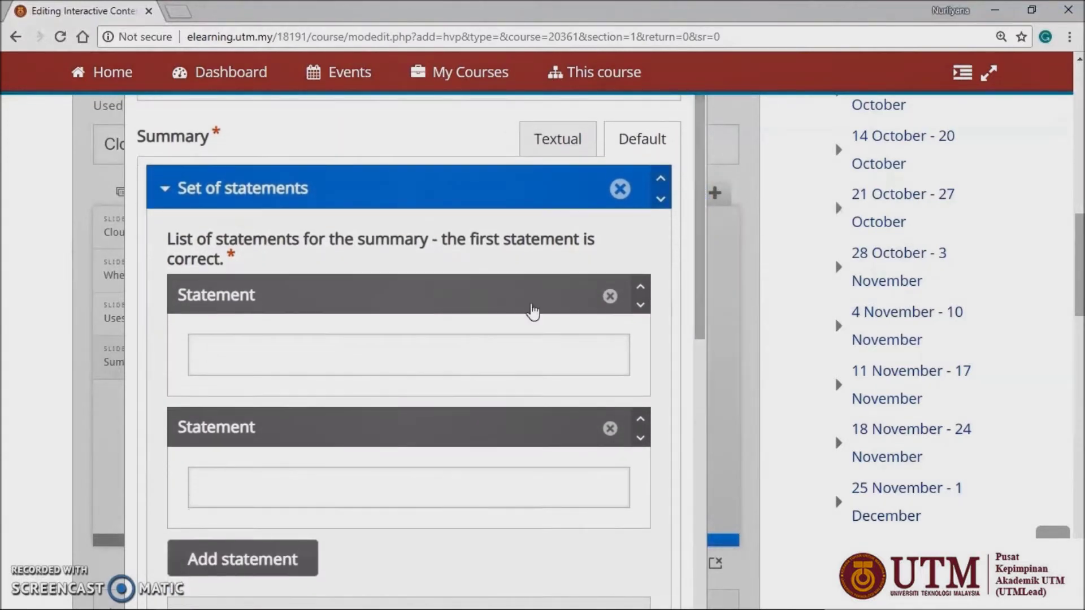
left_click(467, 356)
type("Cloudberries are similar in shape and size to raspberries and blackberries.")
left_click(701, 285)
left_click_drag(700, 286, 700, 346)
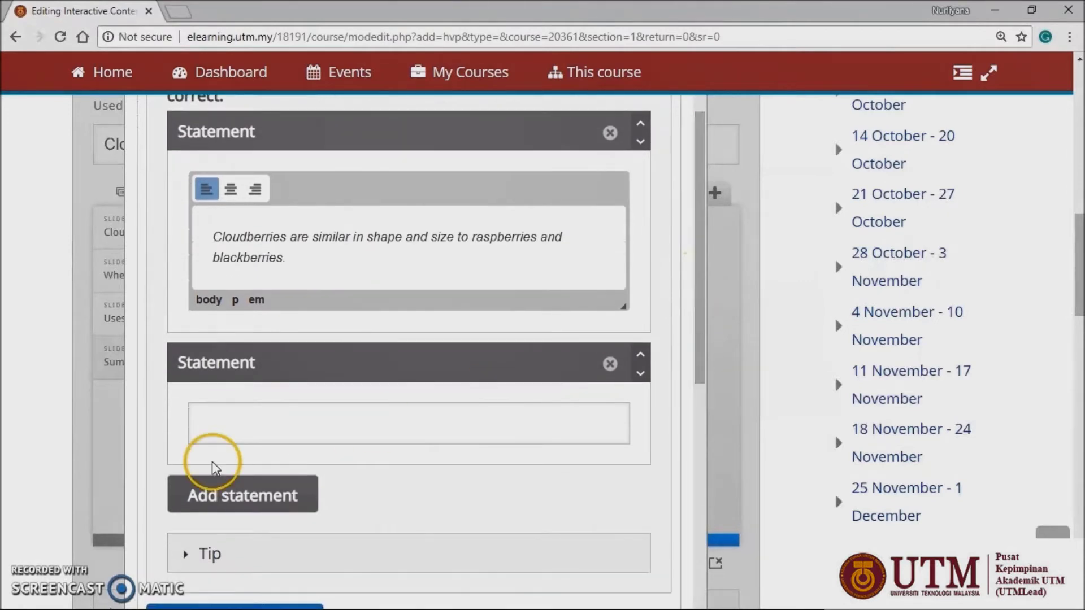
left_click(271, 418)
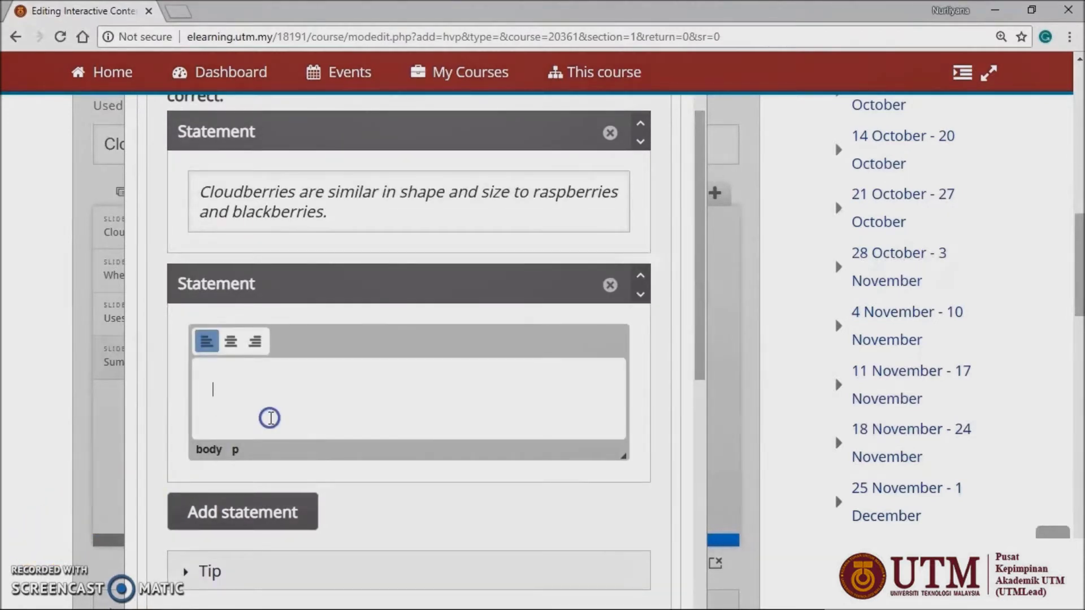
type("Cloudberries are similar in shape and size to blueberries and redcurrants")
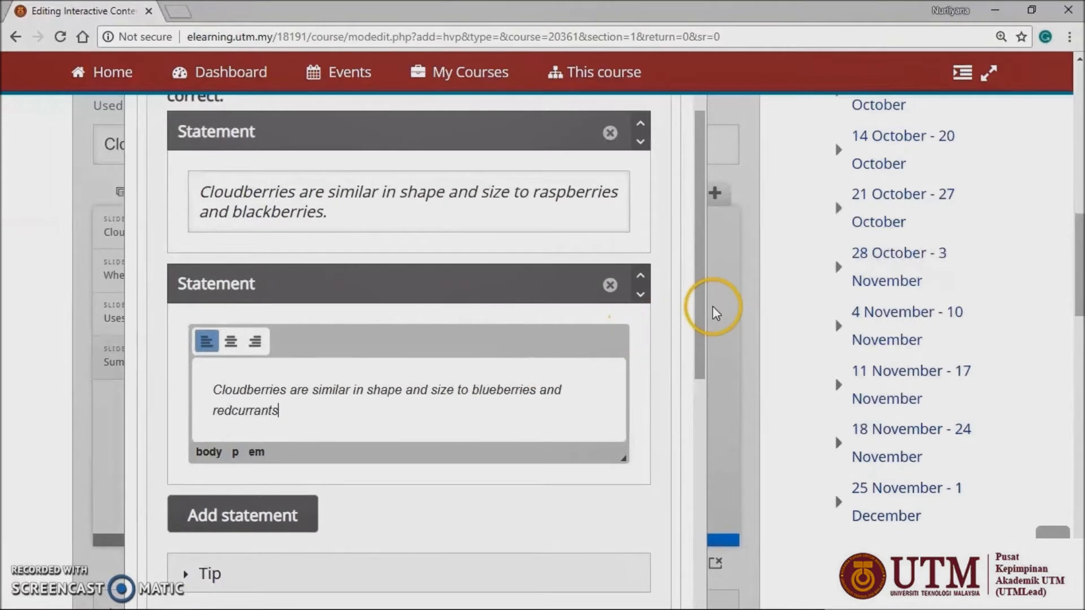
Add a third statement to the cloudberry-size set and start a second statement set
left_click_drag(700, 310, 699, 373)
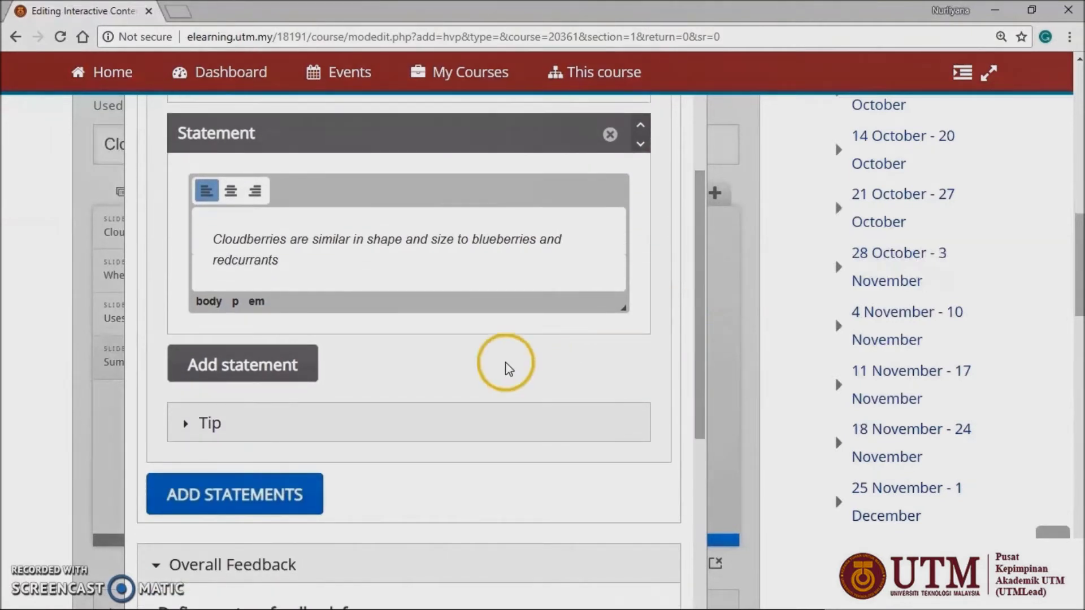
left_click(240, 370)
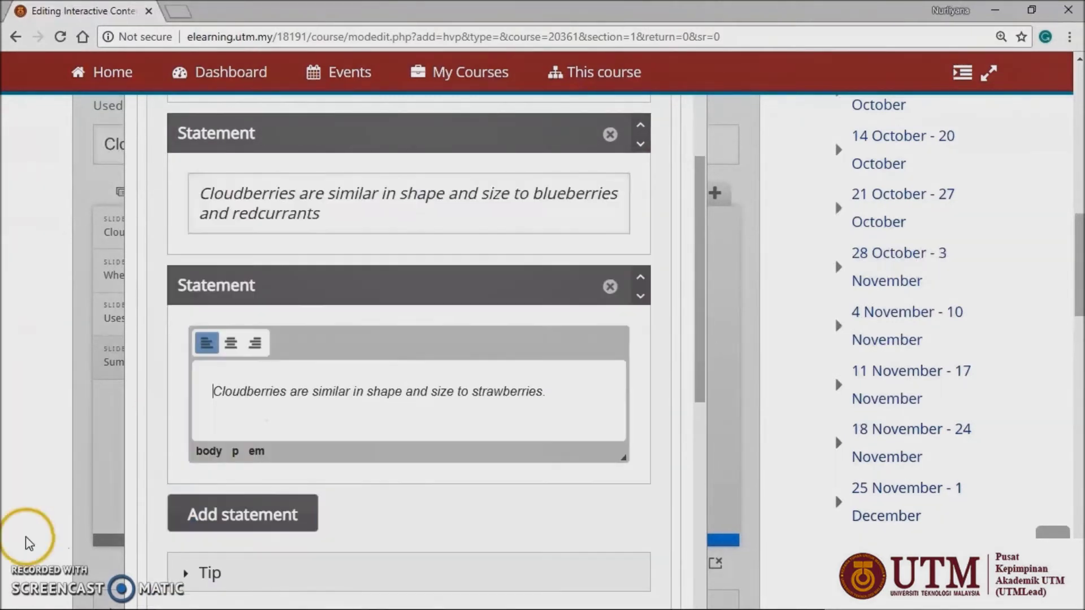
scroll(127, 512, "down", 3)
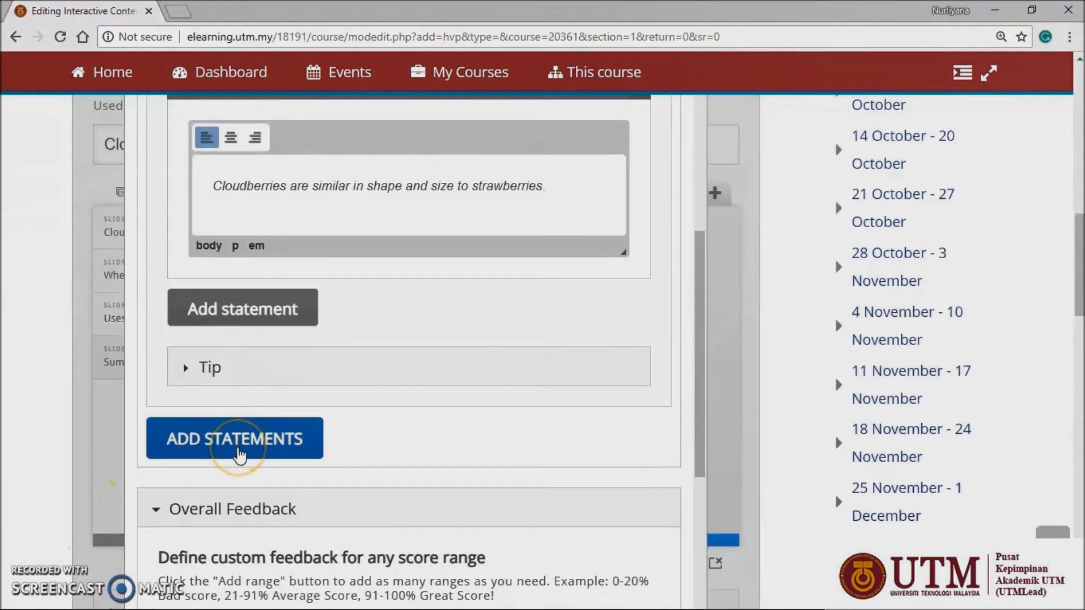
left_click(237, 447)
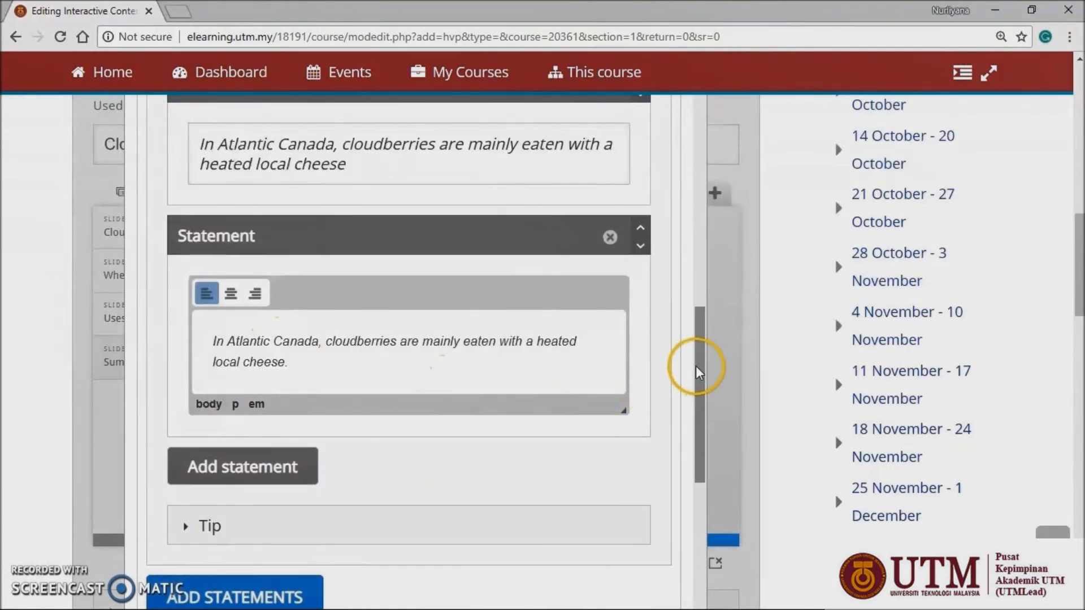
left_click_drag(695, 364, 695, 470)
Close the summary editor, move the task to slide 4's top-left and stretch it taller
left_click(656, 517)
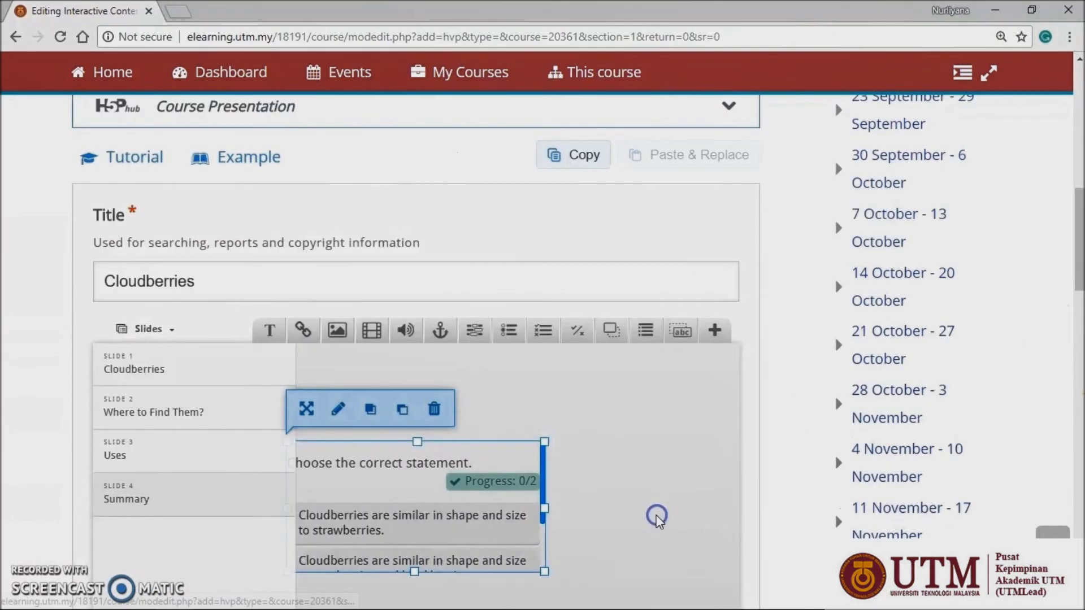
left_click(496, 450)
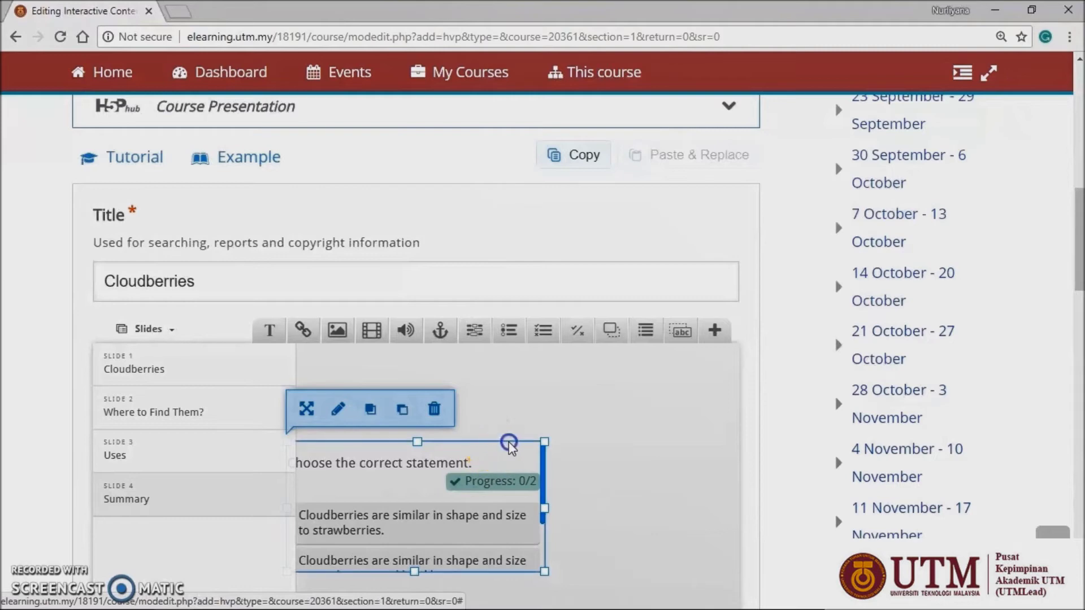
left_click_drag(509, 443, 529, 384)
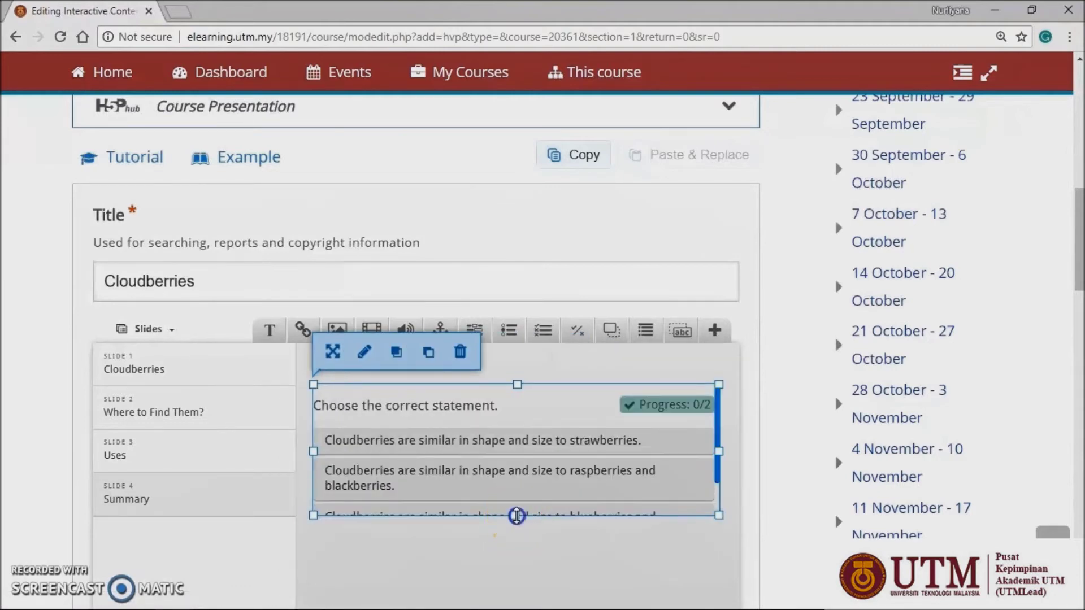
left_click_drag(517, 515, 513, 580)
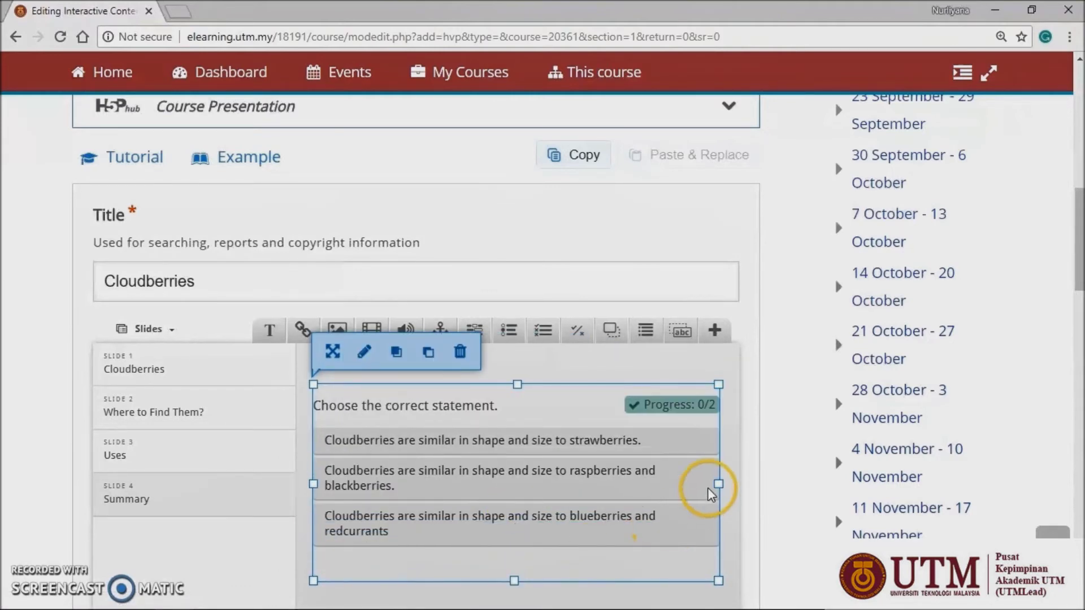
left_click(733, 470)
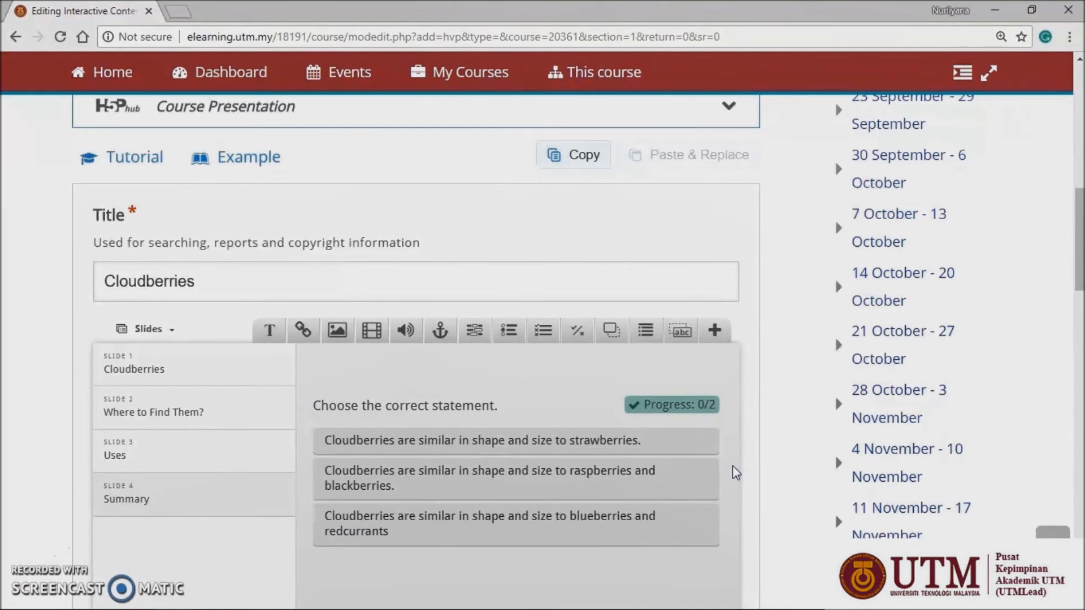
left_click(1080, 274)
left_click_drag(1080, 265, 1080, 499)
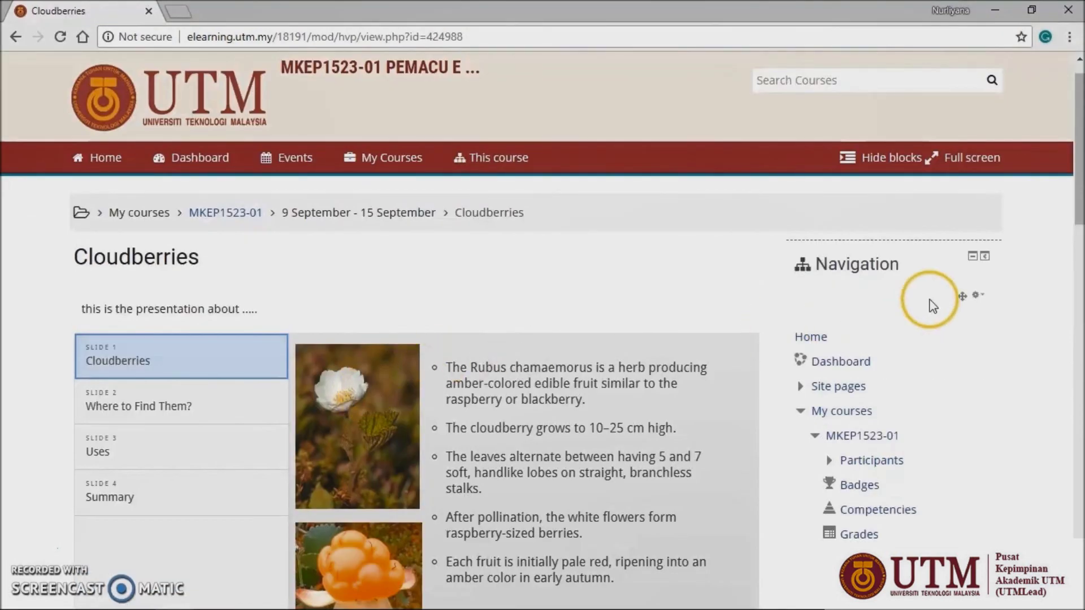
Scroll through the published Cloudberries presentation showing slide 1's photos and fact bullets
scroll(995, 271, "down", 3)
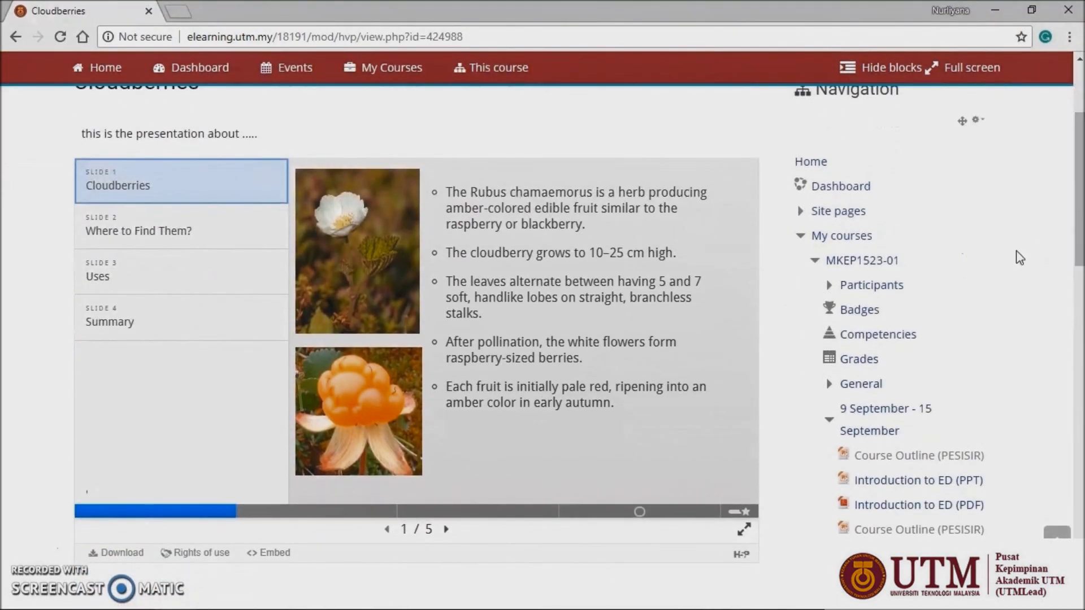